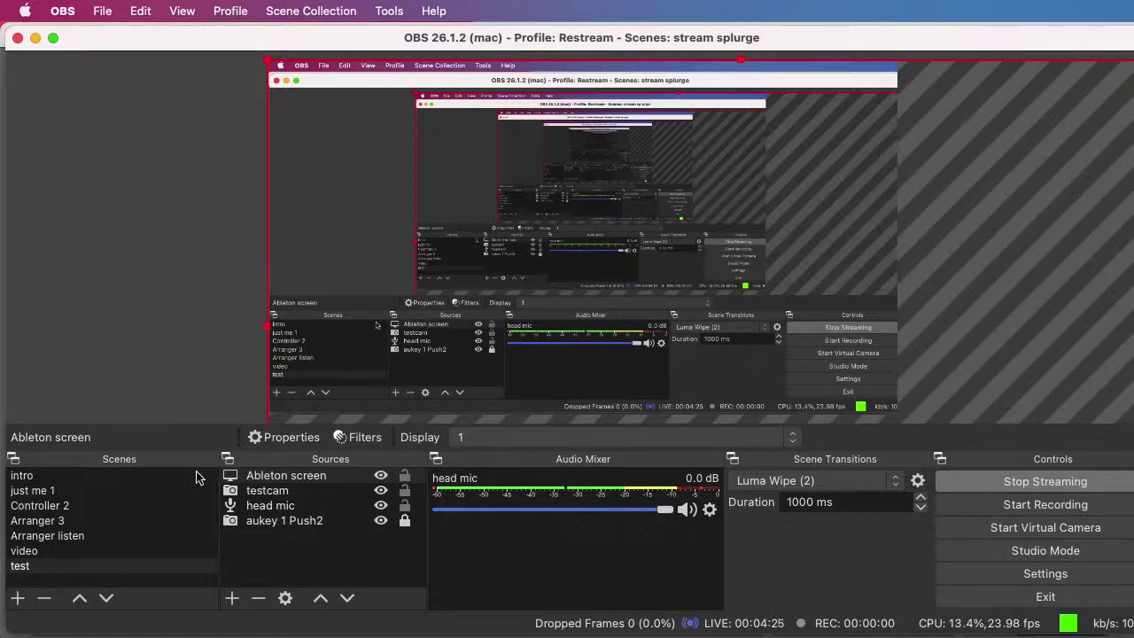
drag(111, 41, 473, 150)
click(102, 31)
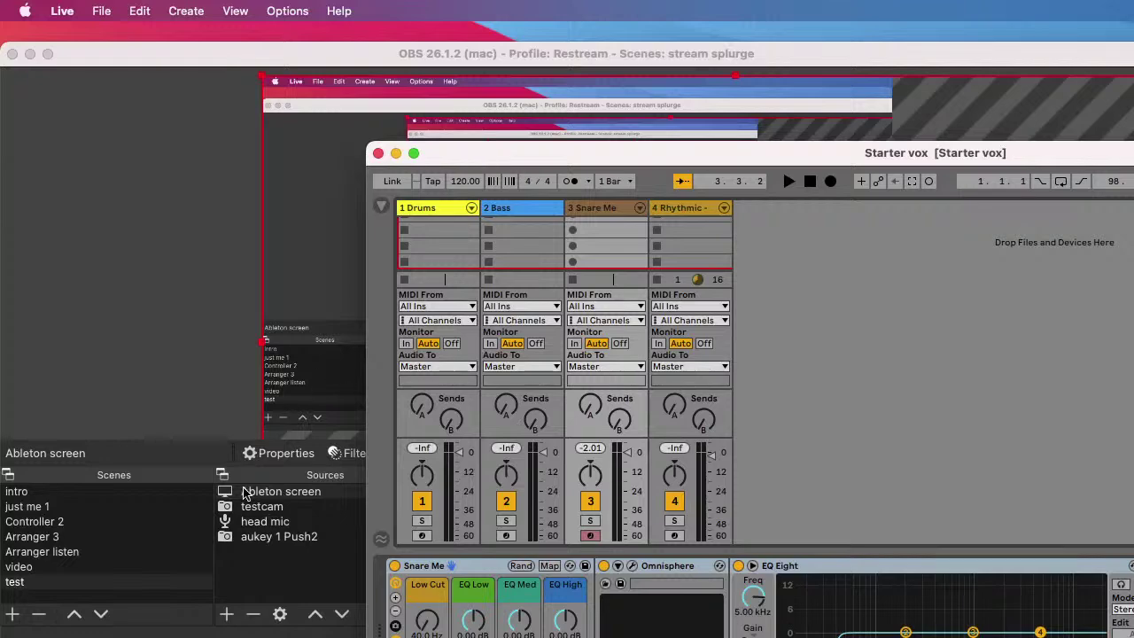
click(203, 453)
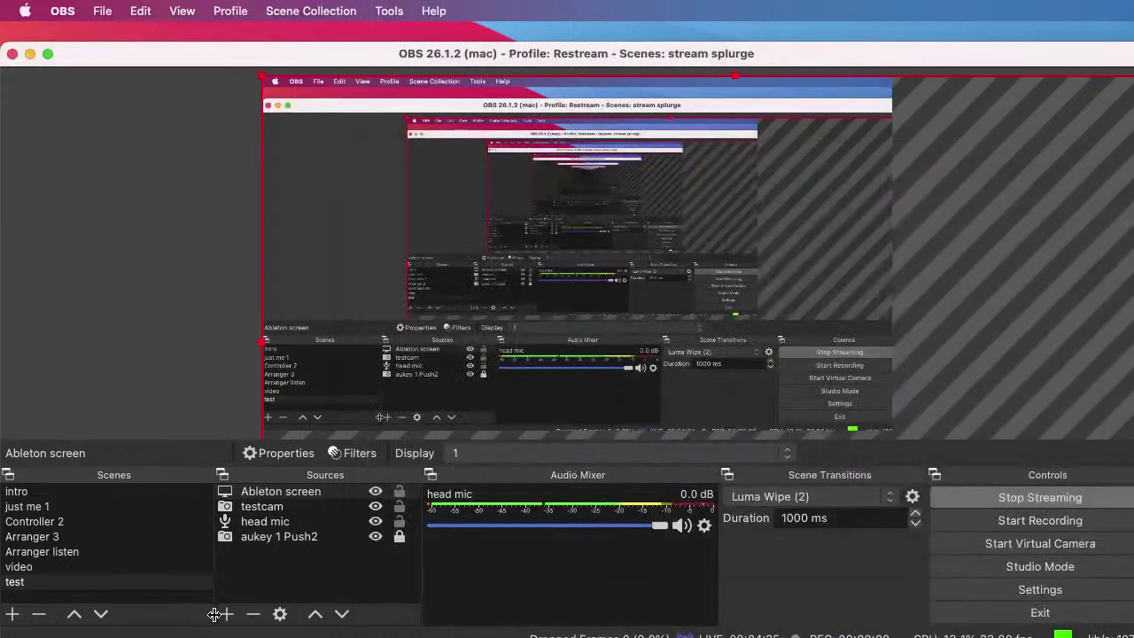
Switch to Loopback, disable the Loopback Audio virtual device that OBS is using, and close the Loopback window.
key(super+Tab)
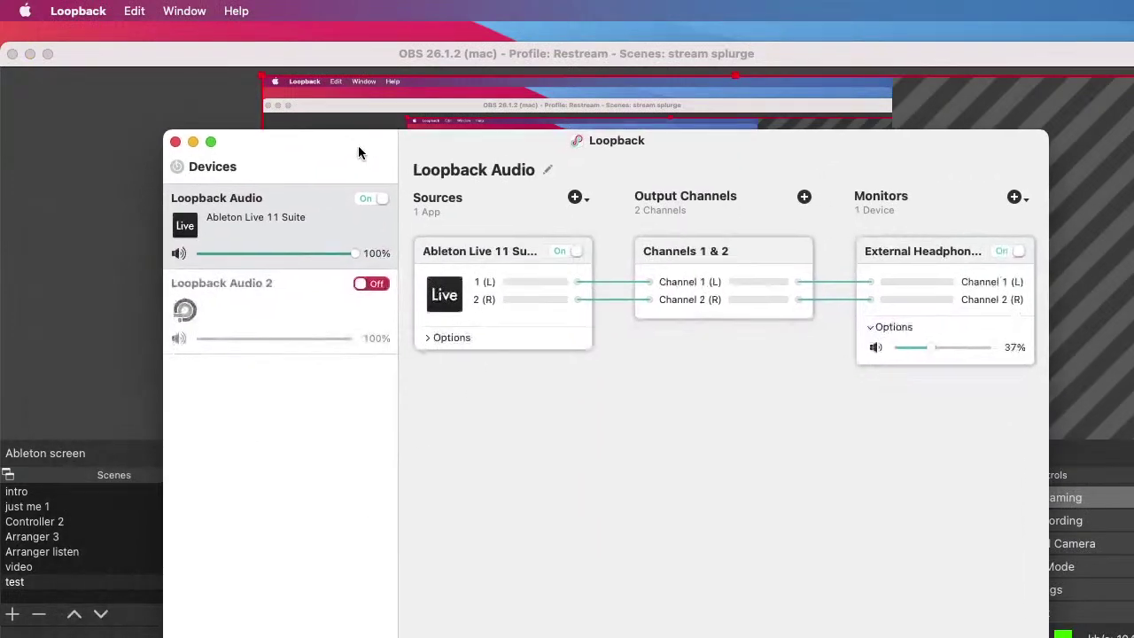
drag(358, 153, 312, 120)
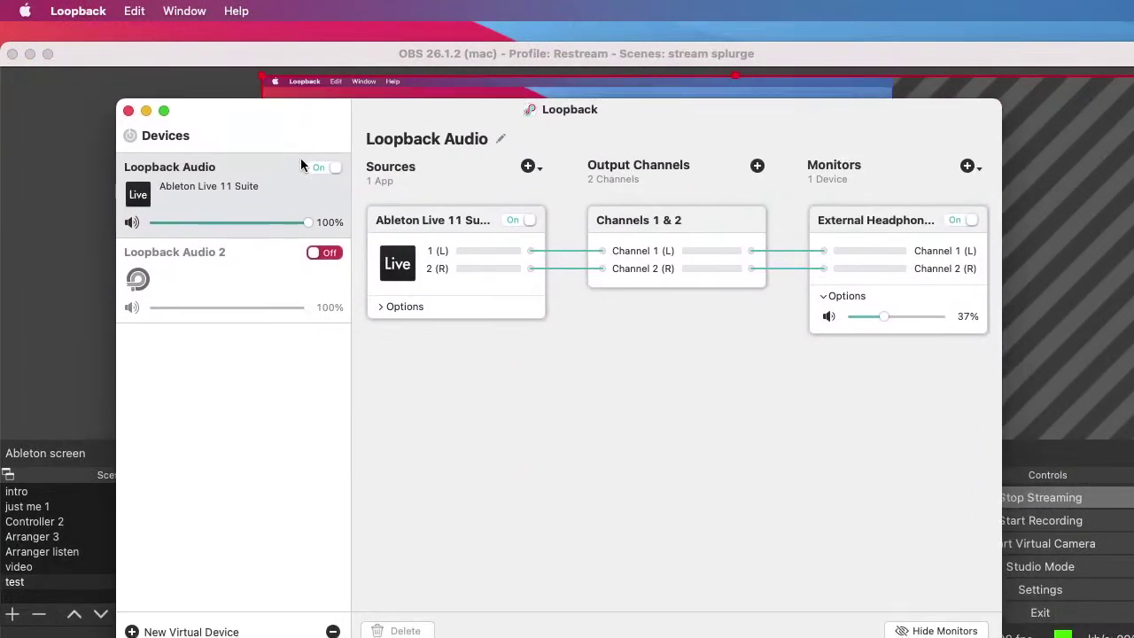
click(321, 169)
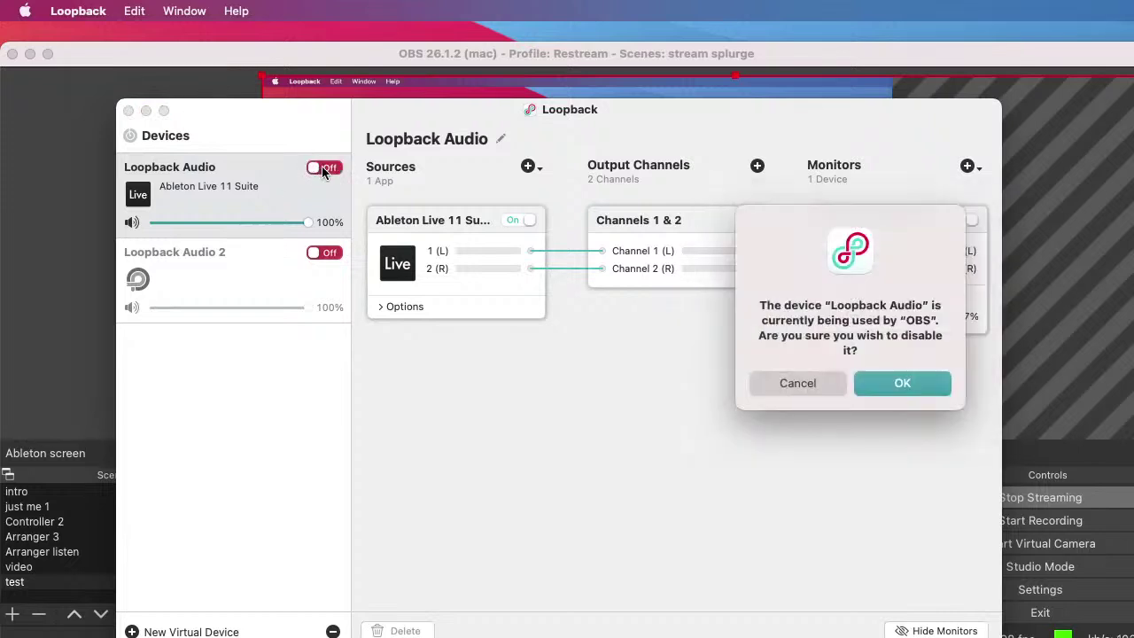
click(892, 389)
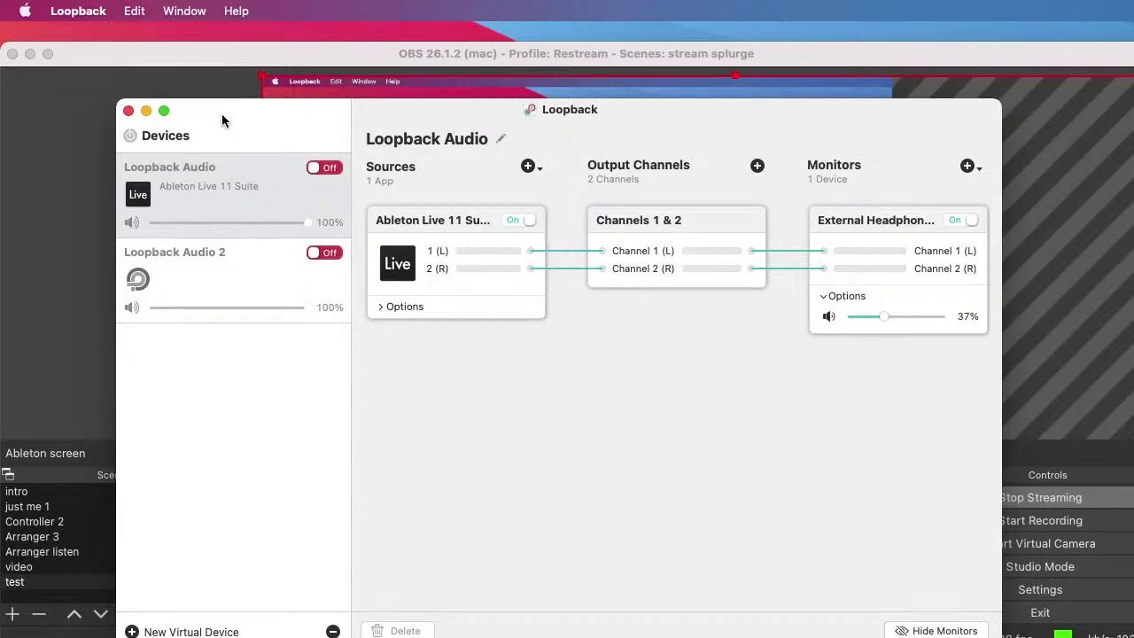
mouse_move(162, 114)
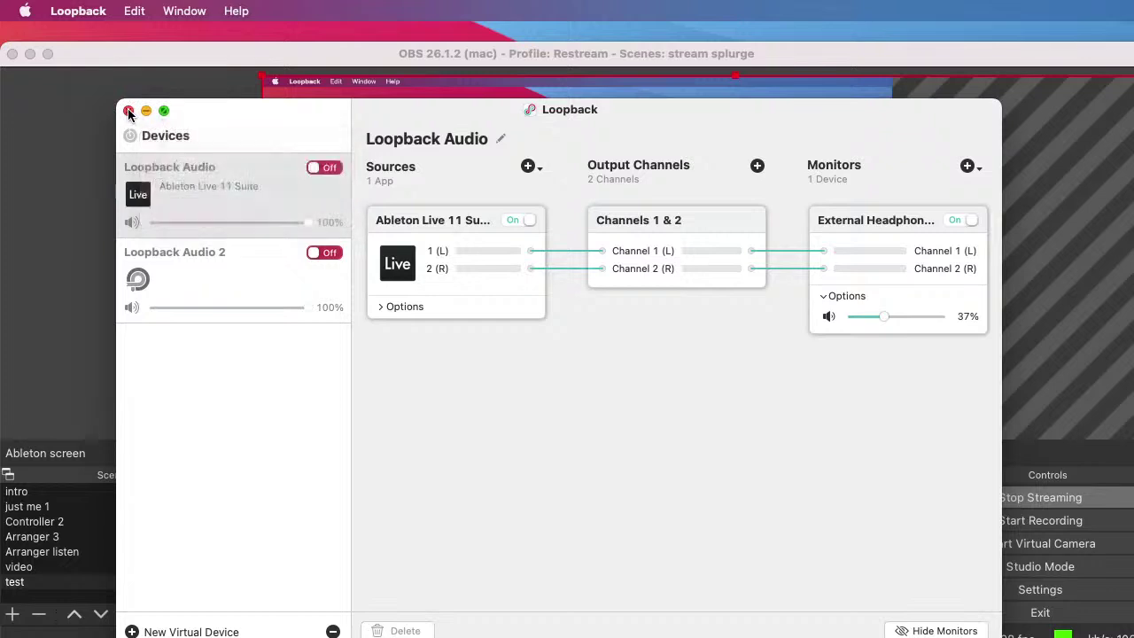
click(128, 112)
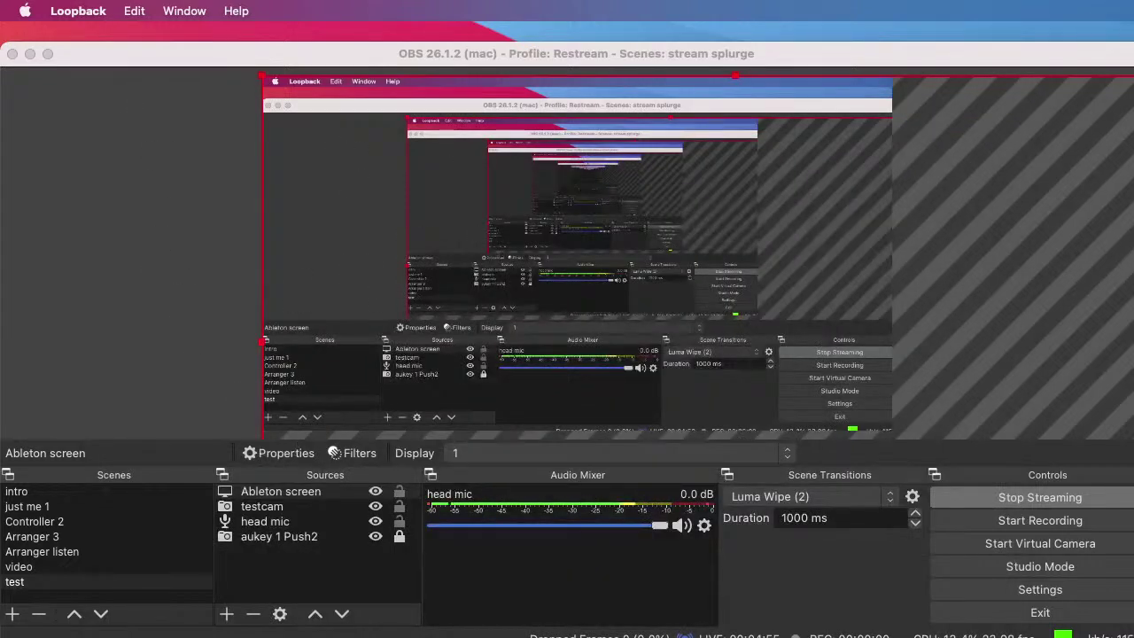
Switch to Ableton Live and choose External Headphones (0 In, 2 Out) as the audio output device in its preferences.
key(super+Tab)
drag(774, 142, 771, 141)
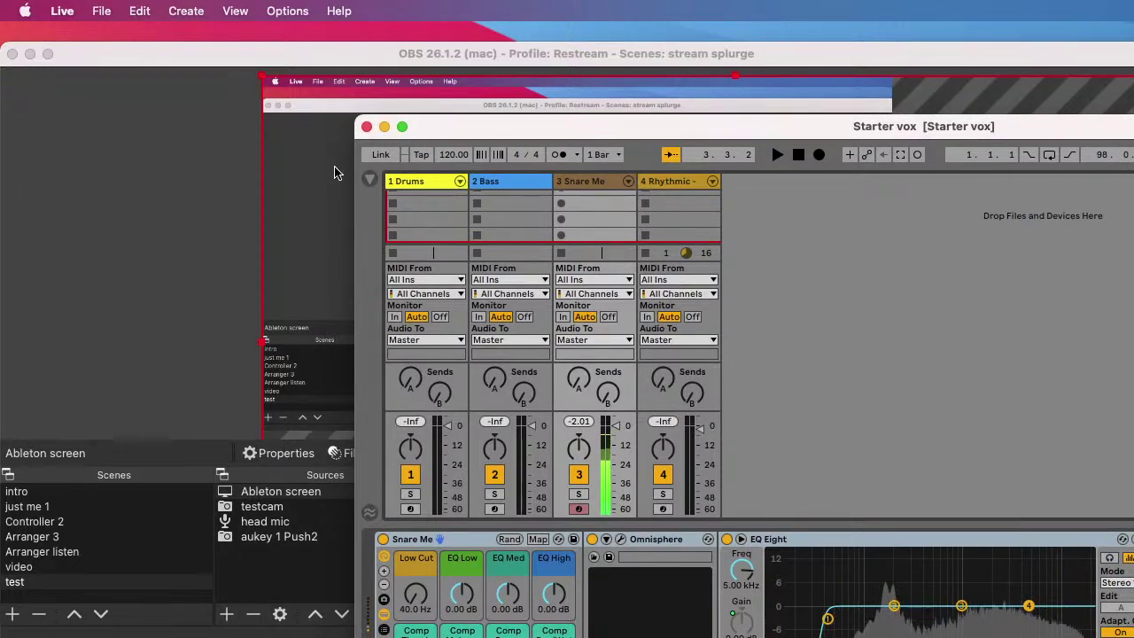
drag(479, 133, 387, 118)
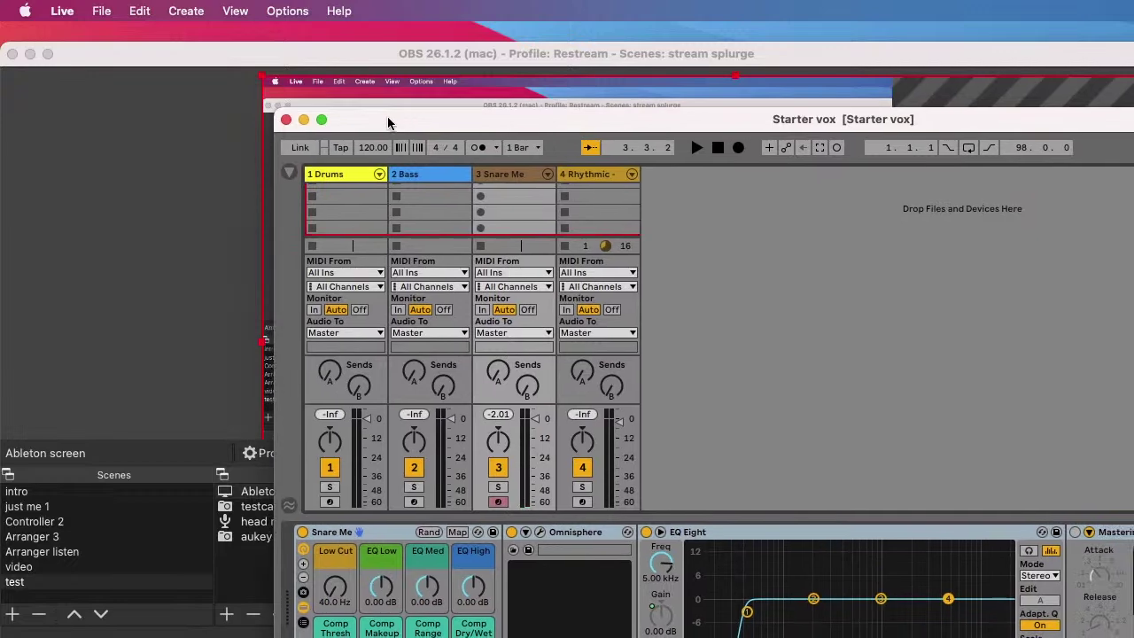
click(63, 11)
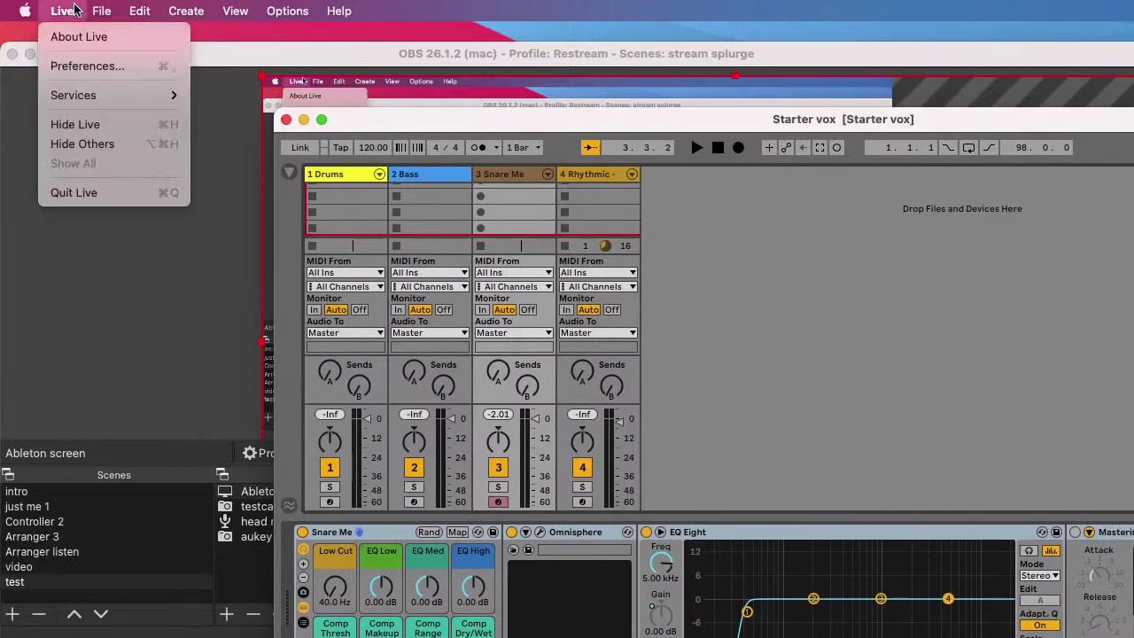
click(106, 71)
drag(787, 157, 471, 118)
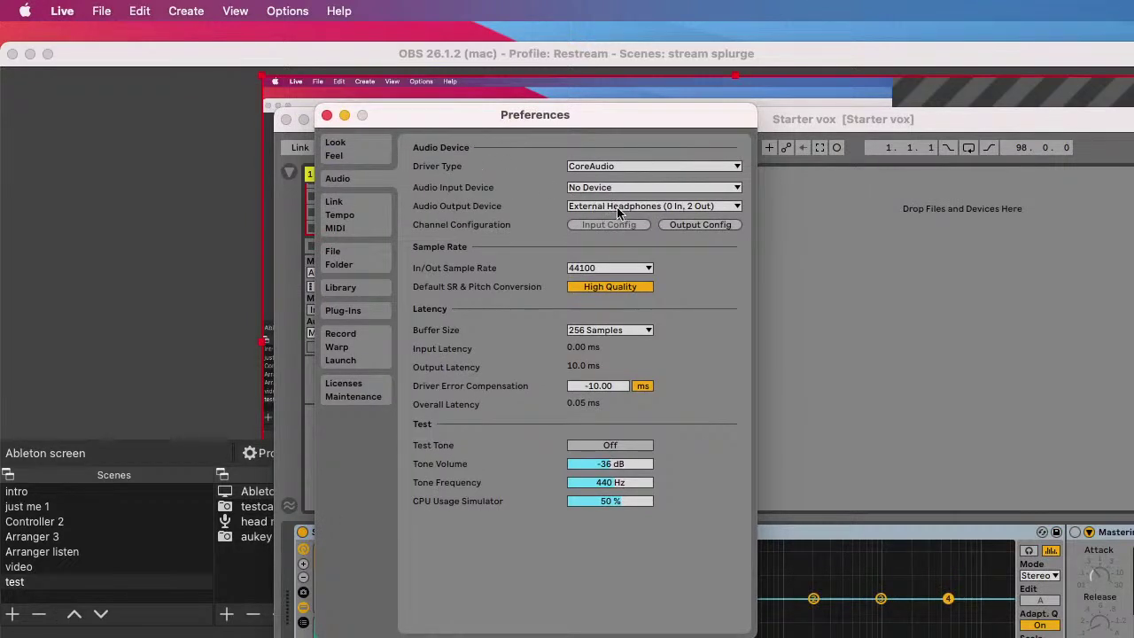
click(722, 205)
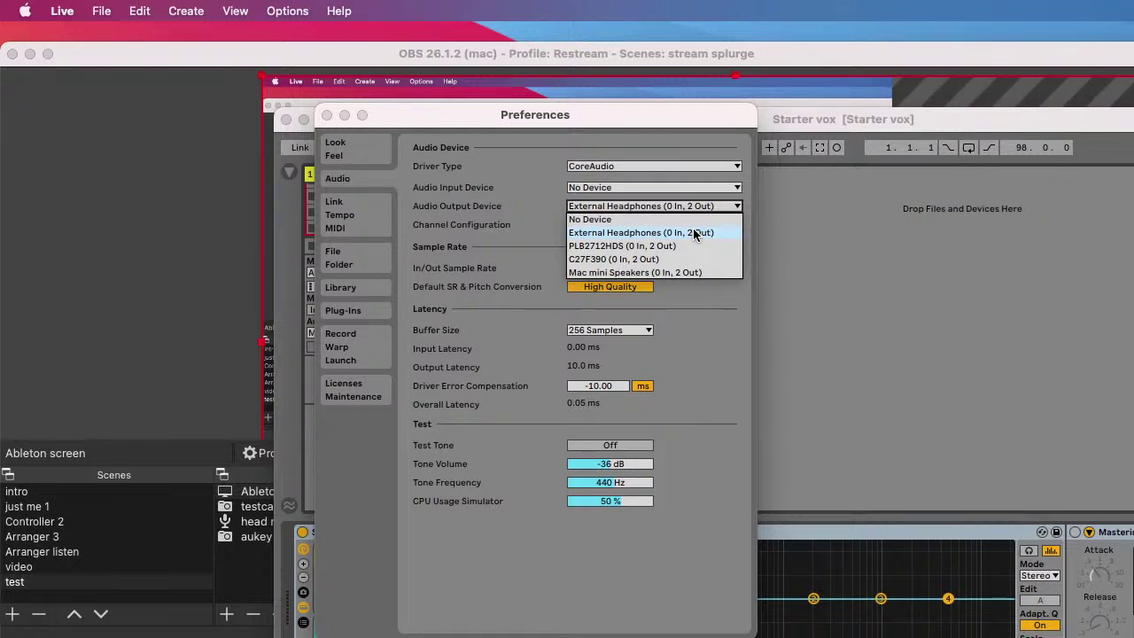
click(595, 233)
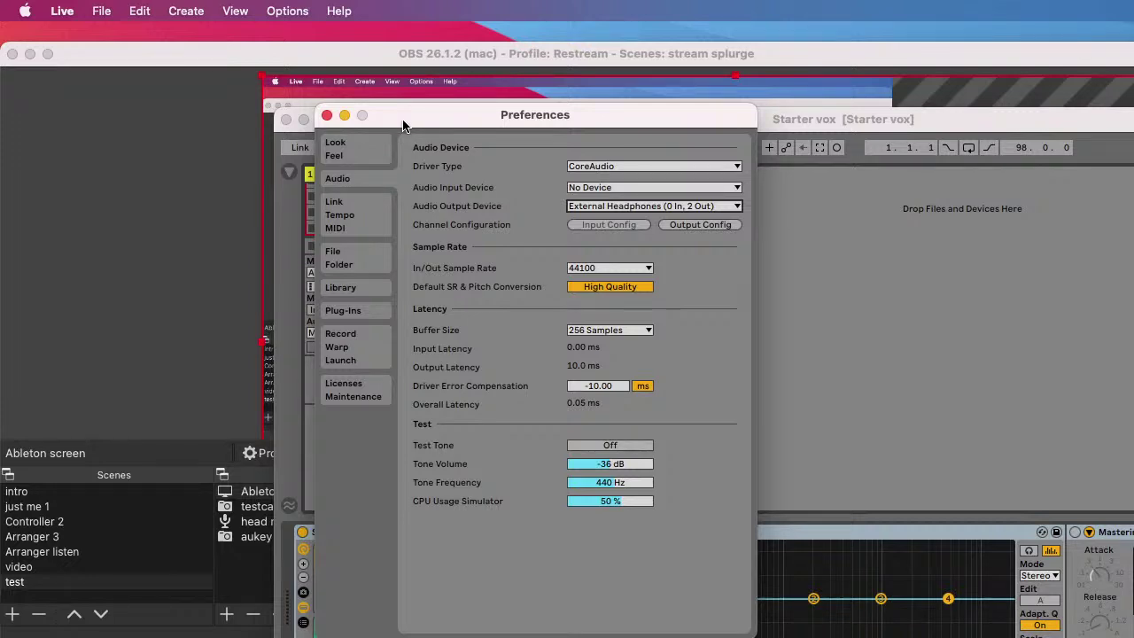
drag(412, 124, 323, 146)
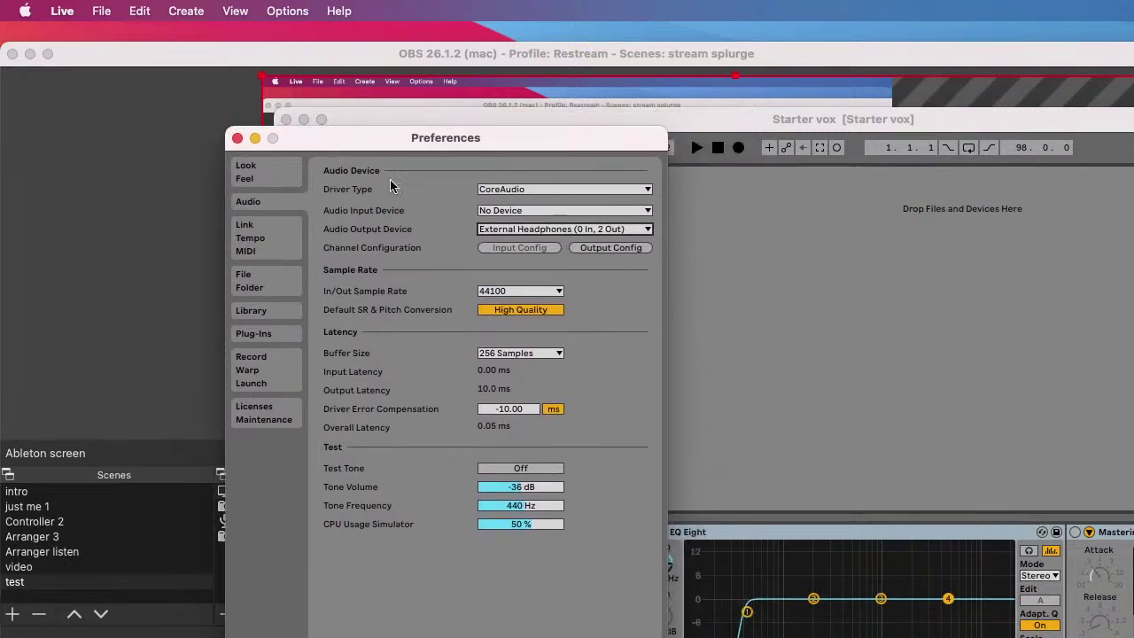
click(238, 138)
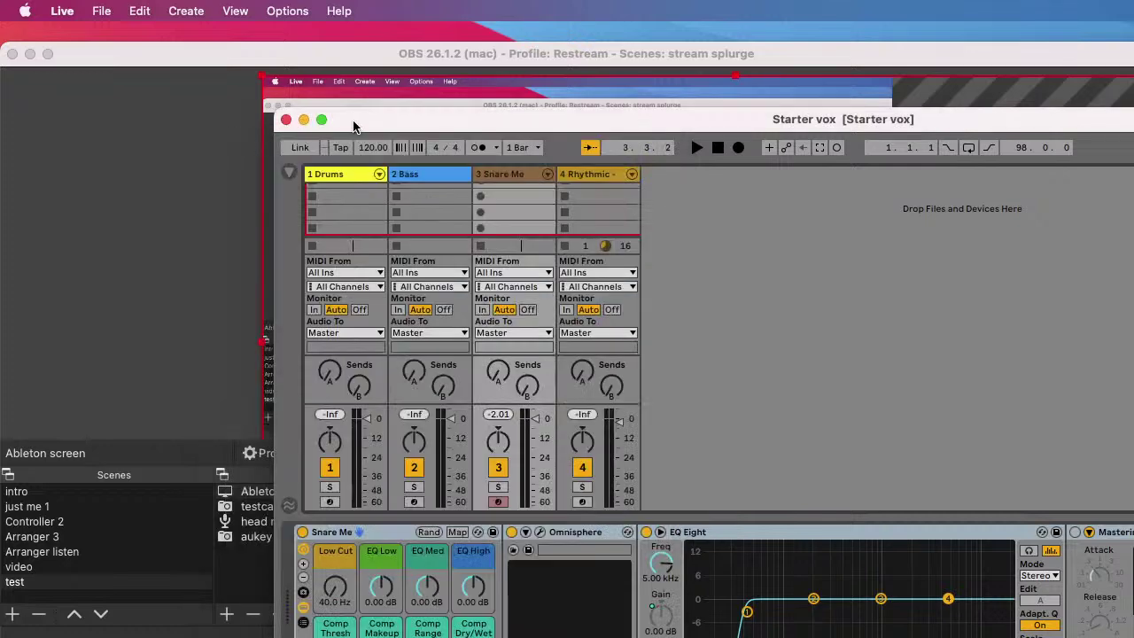
Return to OBS and add a new Audio Input Capture source named testaudio to the test scene.
drag(381, 125, 337, 474)
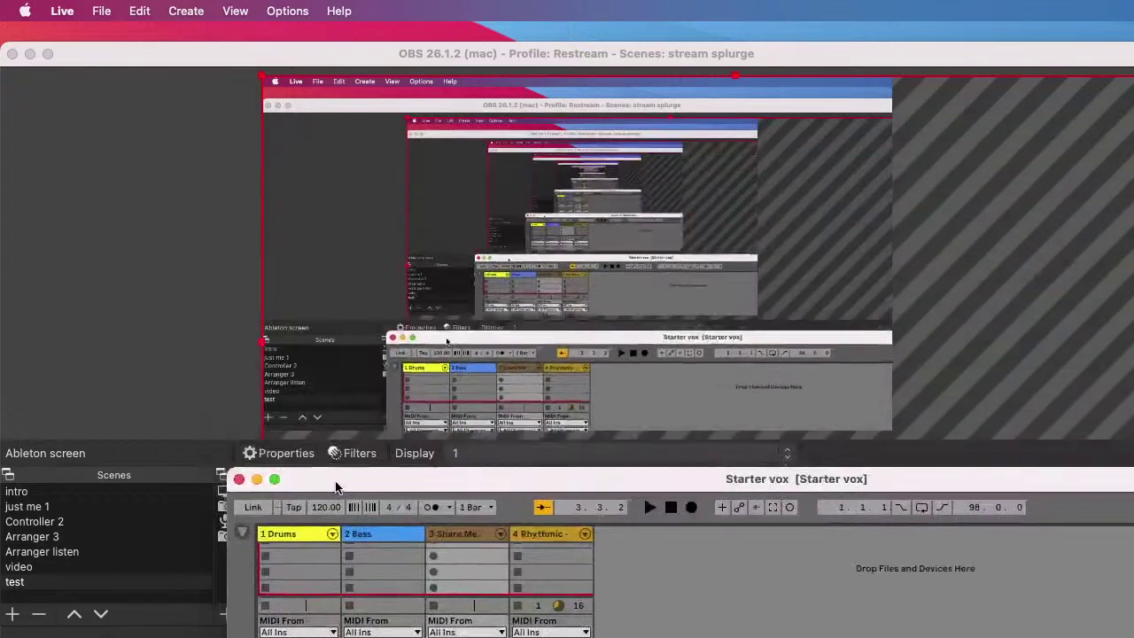
click(220, 479)
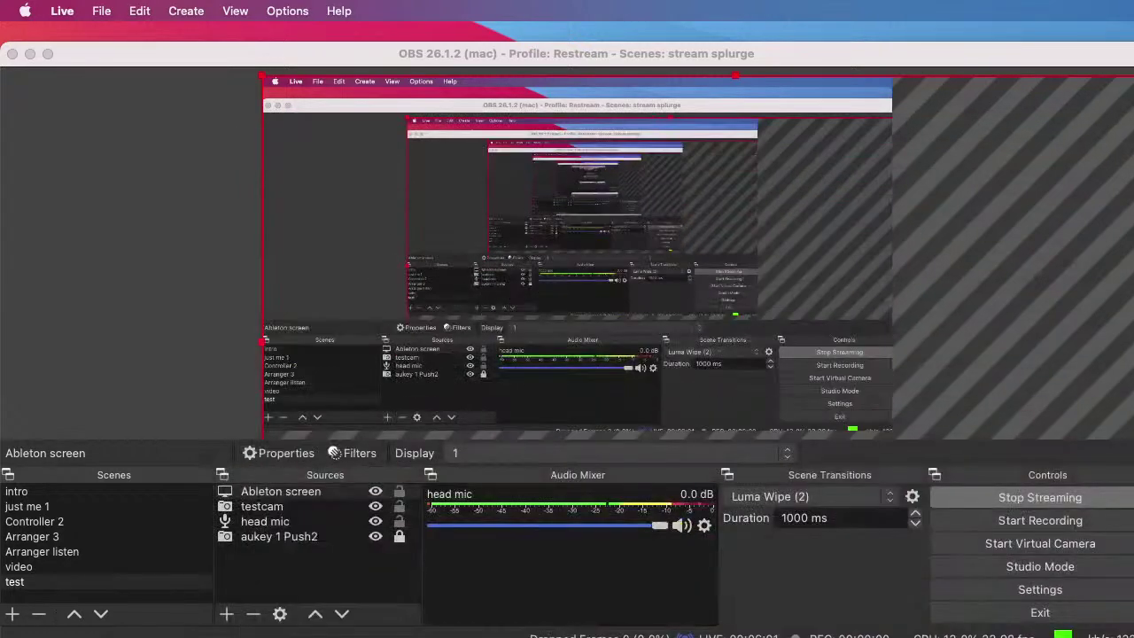
click(226, 618)
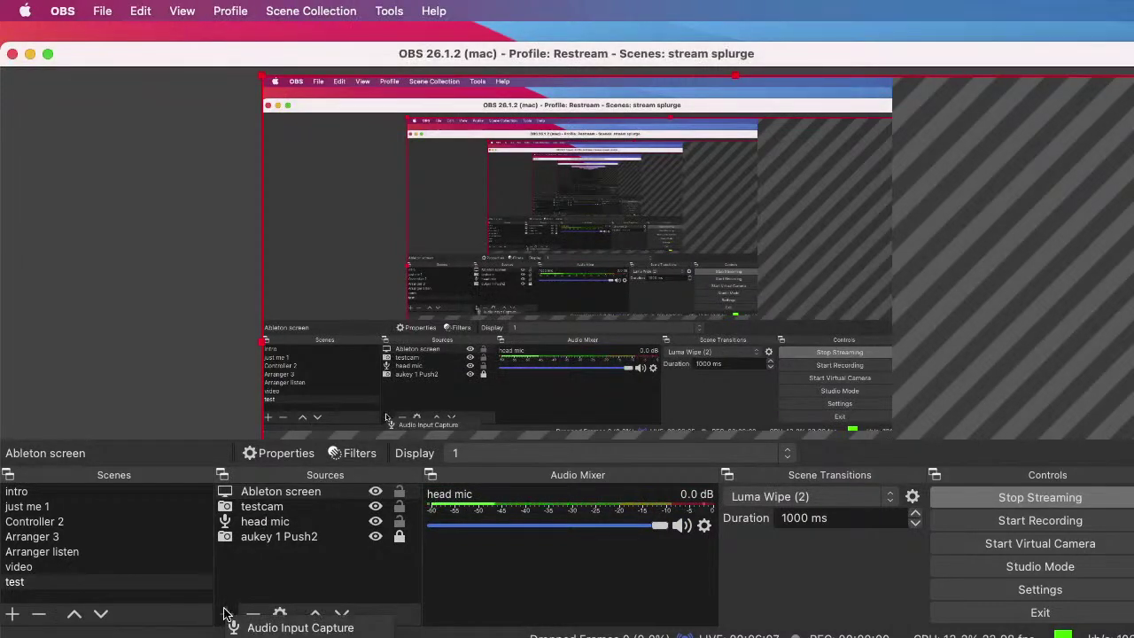
click(276, 628)
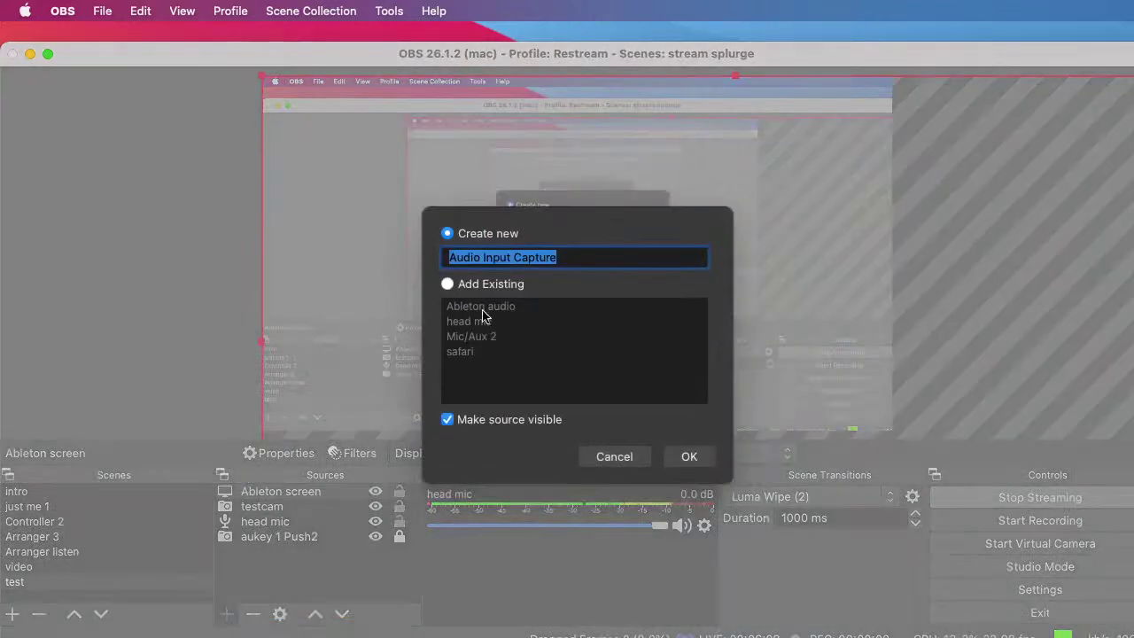
key(BackSpace)
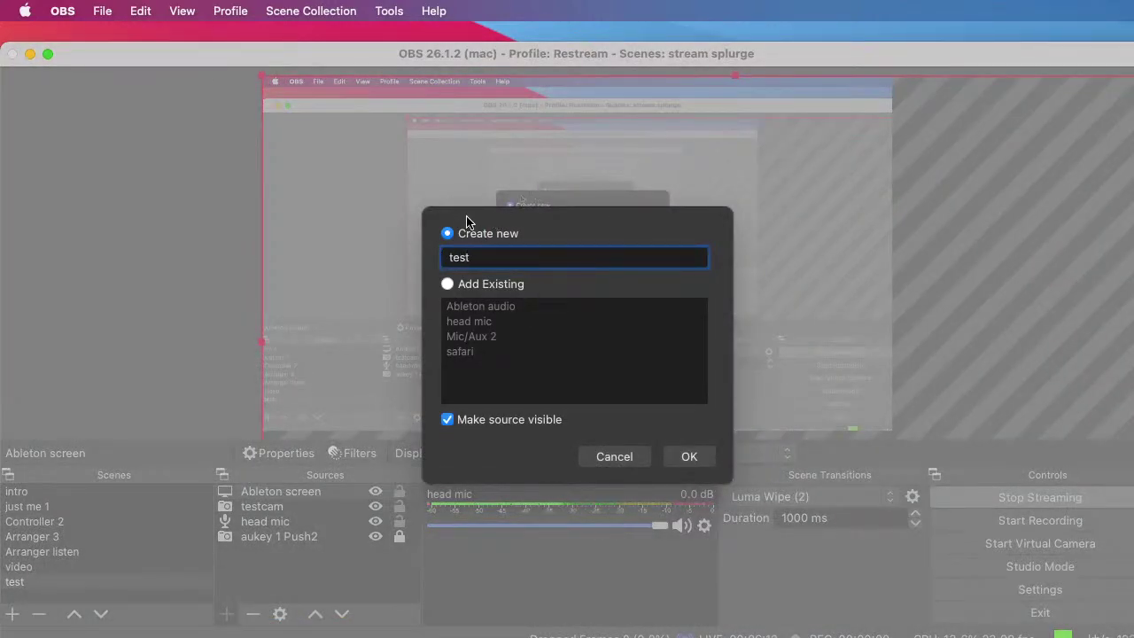
click(689, 460)
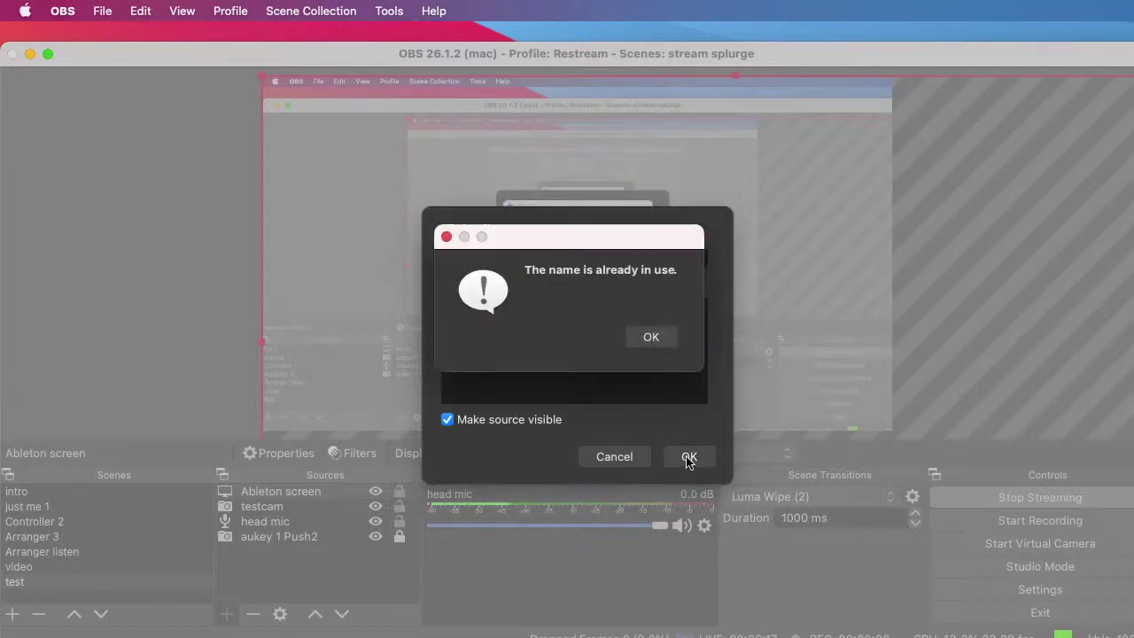
click(642, 344)
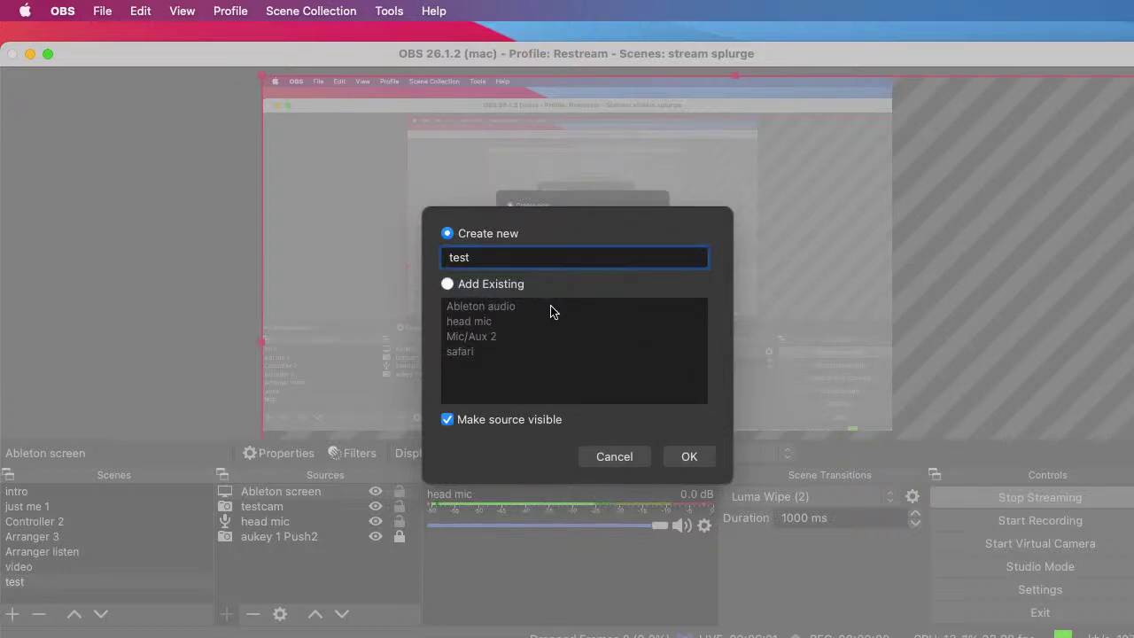
text(audio)
click(687, 457)
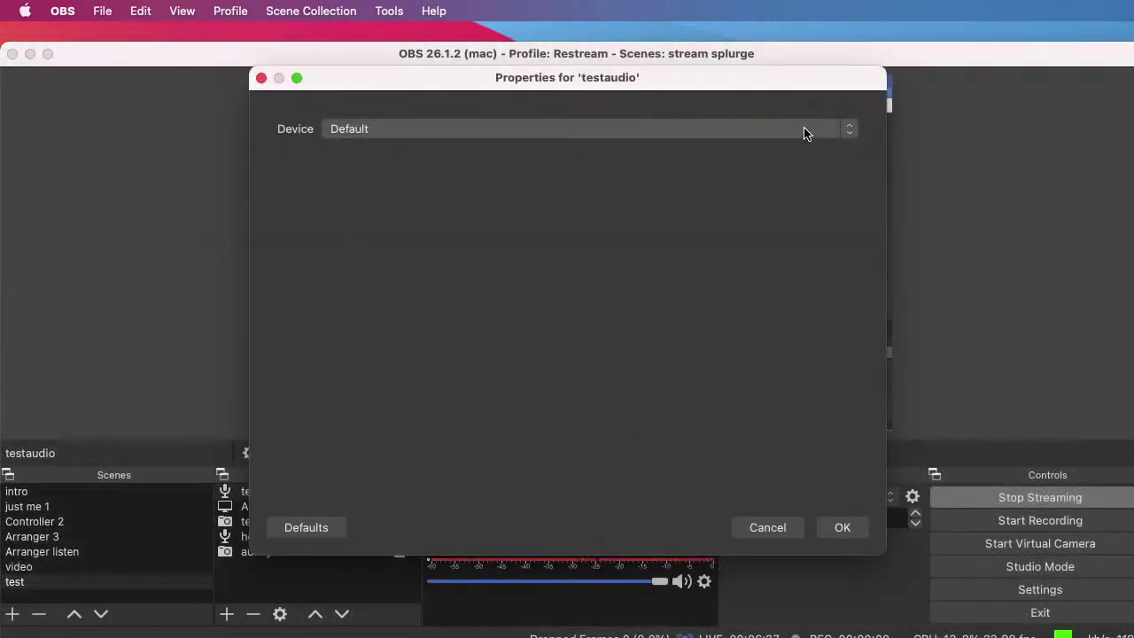
Set the testaudio source's device to the first USB Digital Audio entry and accept its properties.
drag(470, 73, 512, 170)
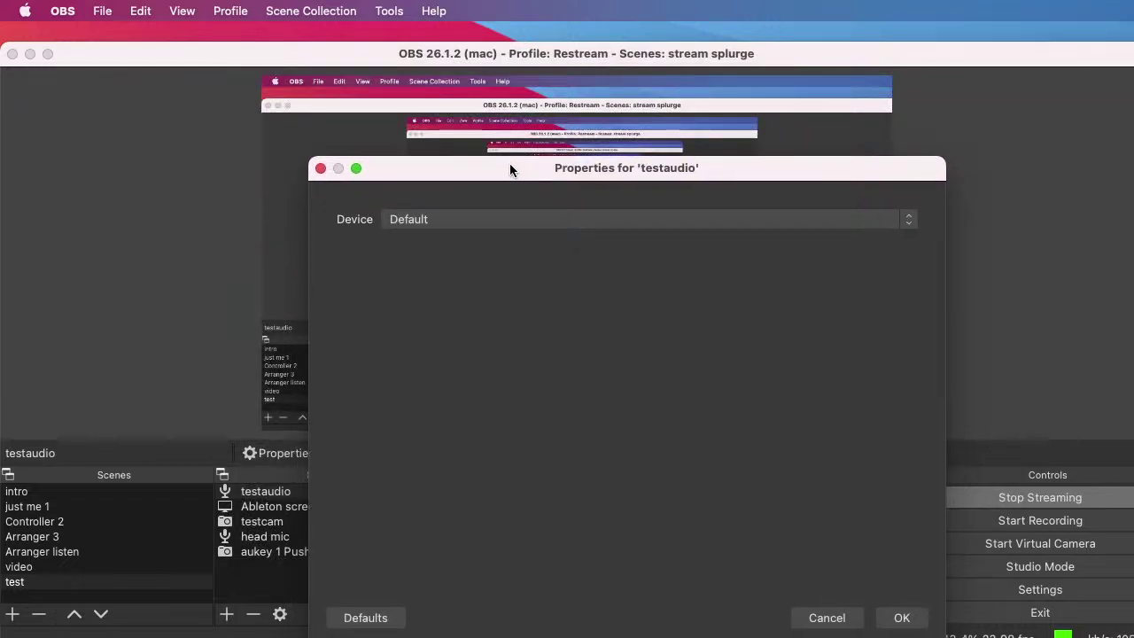
drag(513, 165, 441, 98)
click(507, 156)
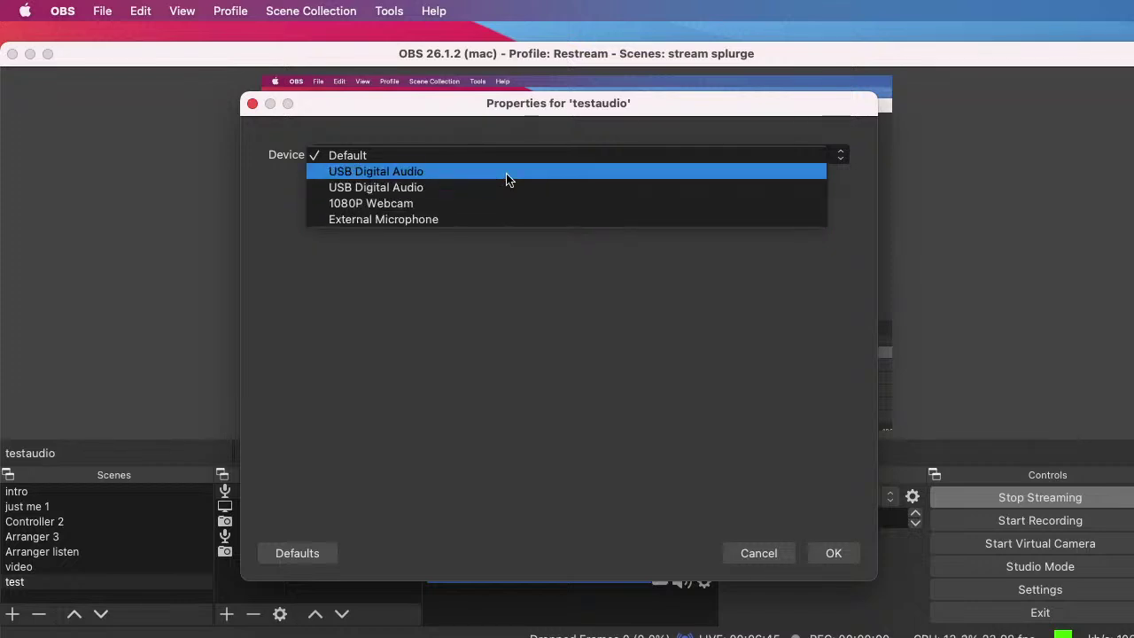
click(508, 171)
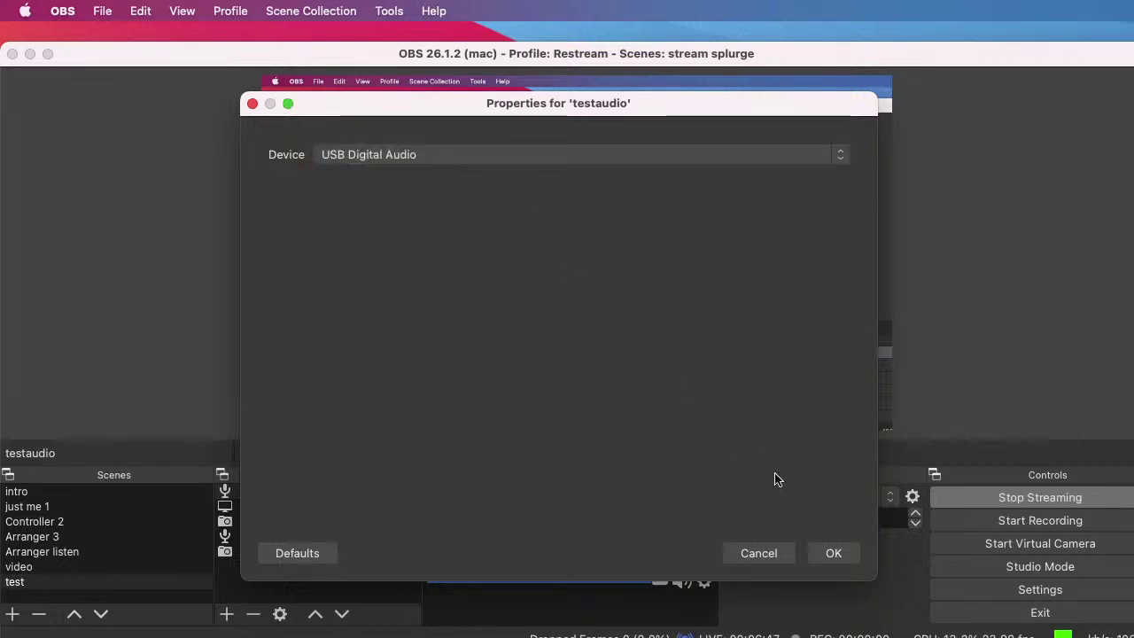
click(823, 555)
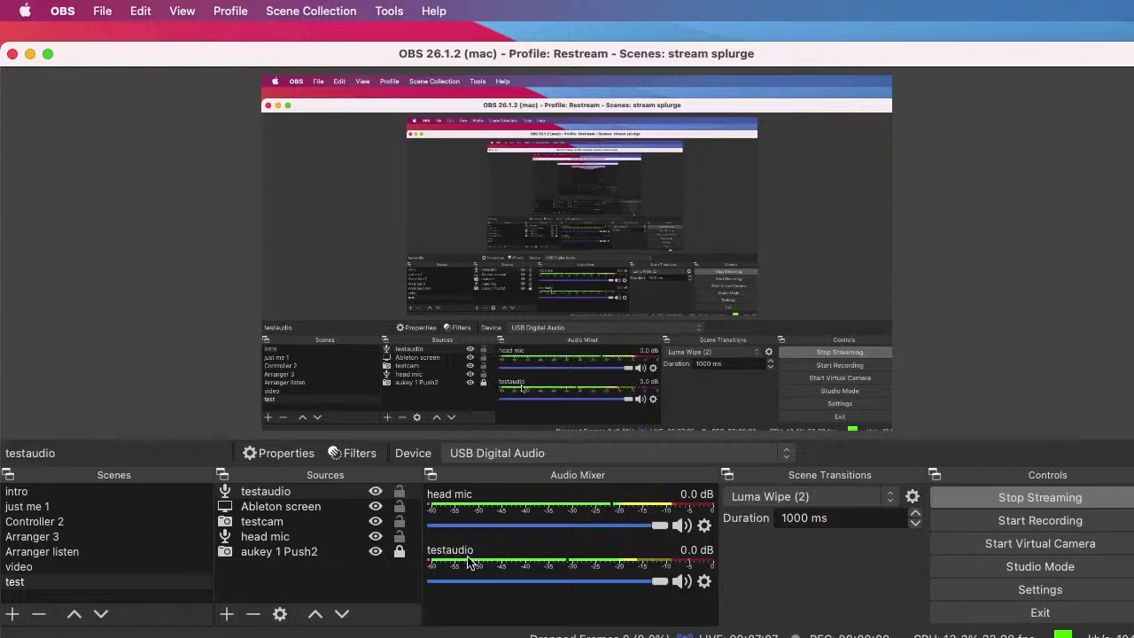
Reopen the testaudio source's properties and choose the second USB Digital Audio entry as its device.
double_click(266, 493)
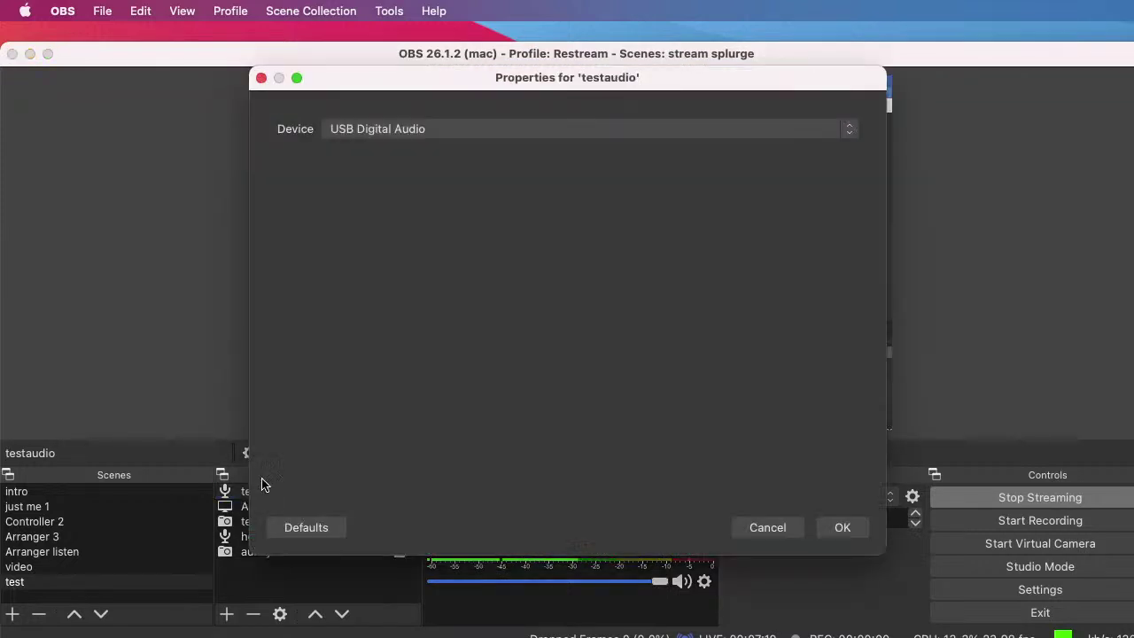
click(817, 135)
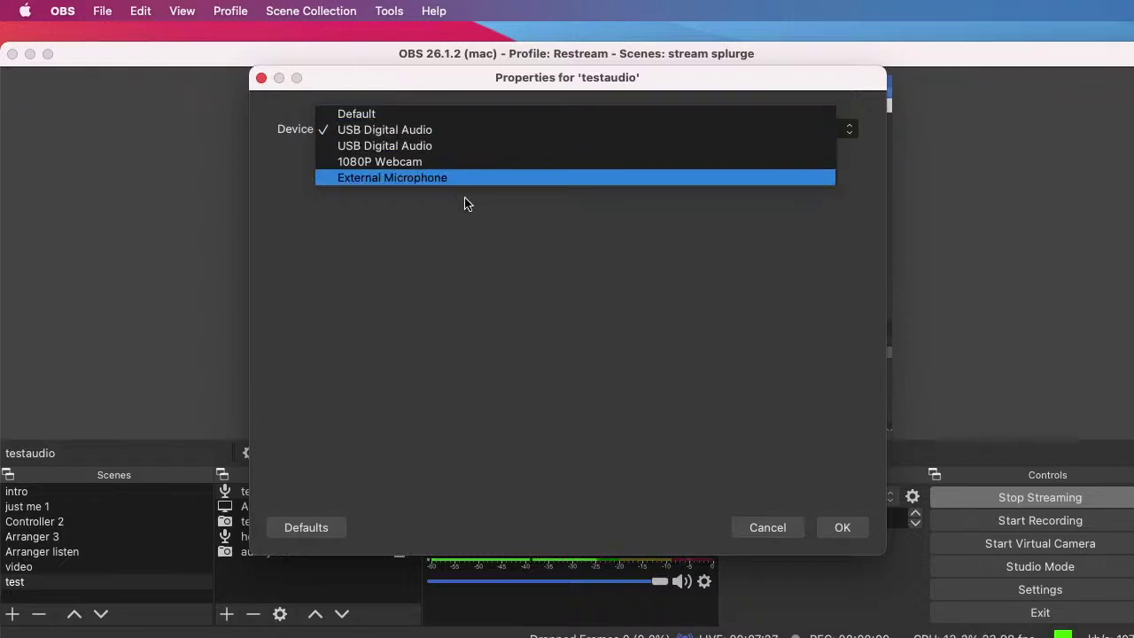
click(442, 149)
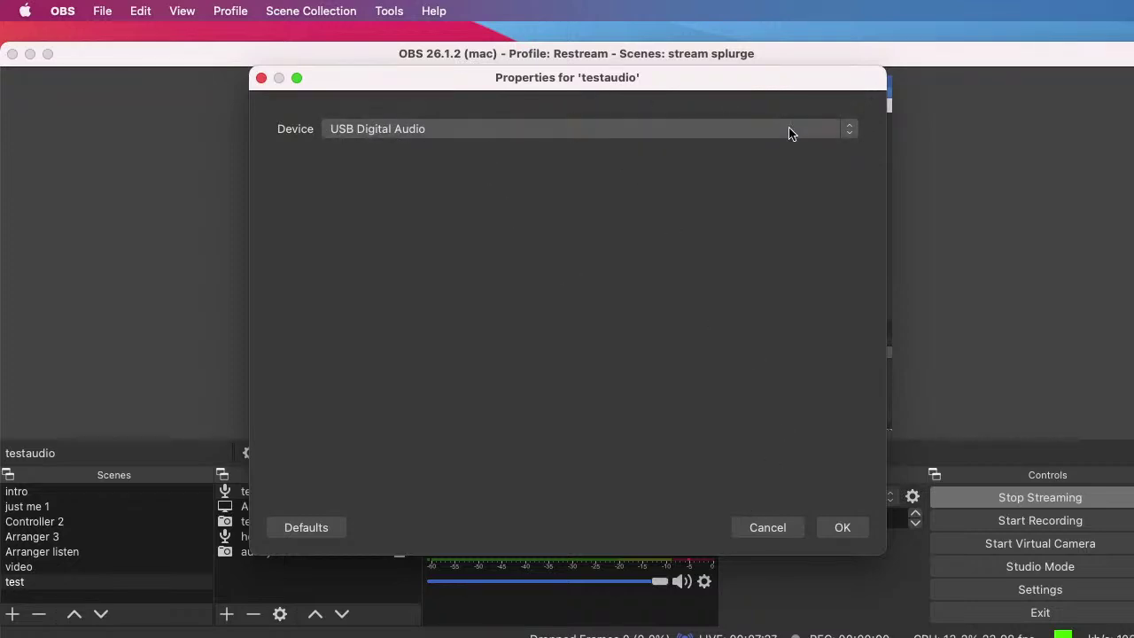
click(845, 131)
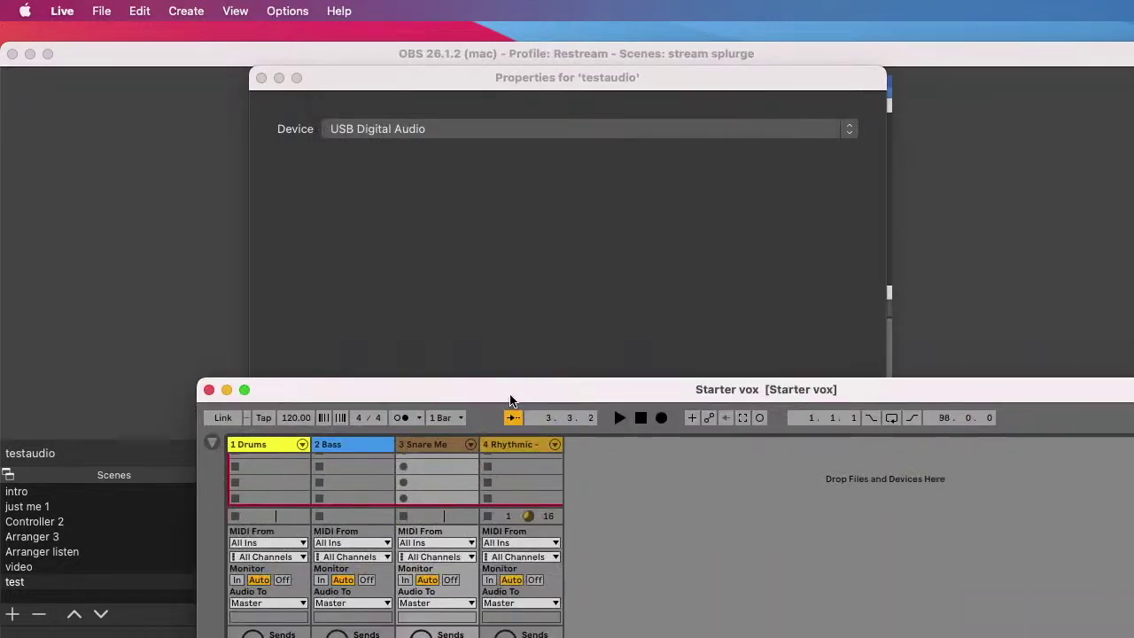
Reopen Ableton Live's audio preferences and review the available audio output devices without changing the selection.
click(62, 10)
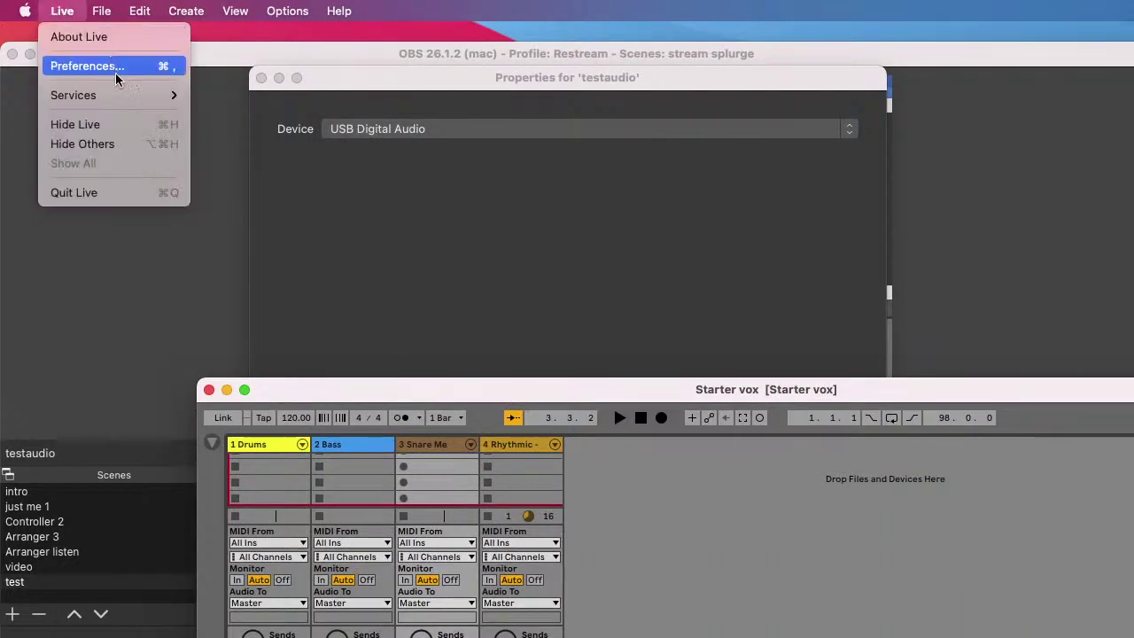
mouse_move(101, 11)
mouse_move(270, 72)
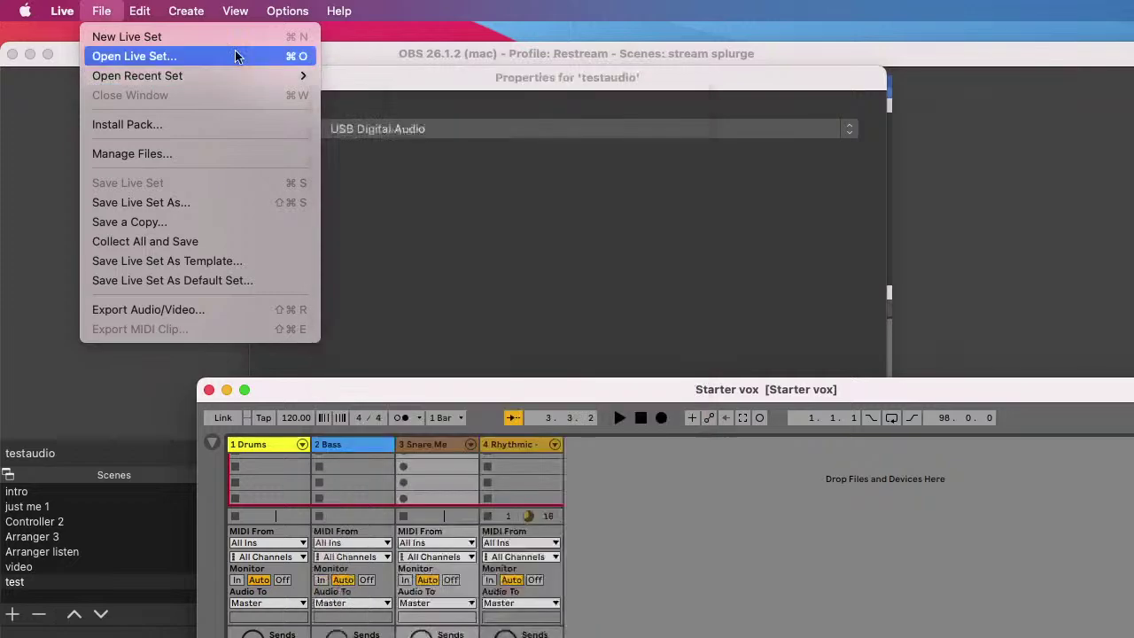
mouse_move(62, 10)
click(120, 75)
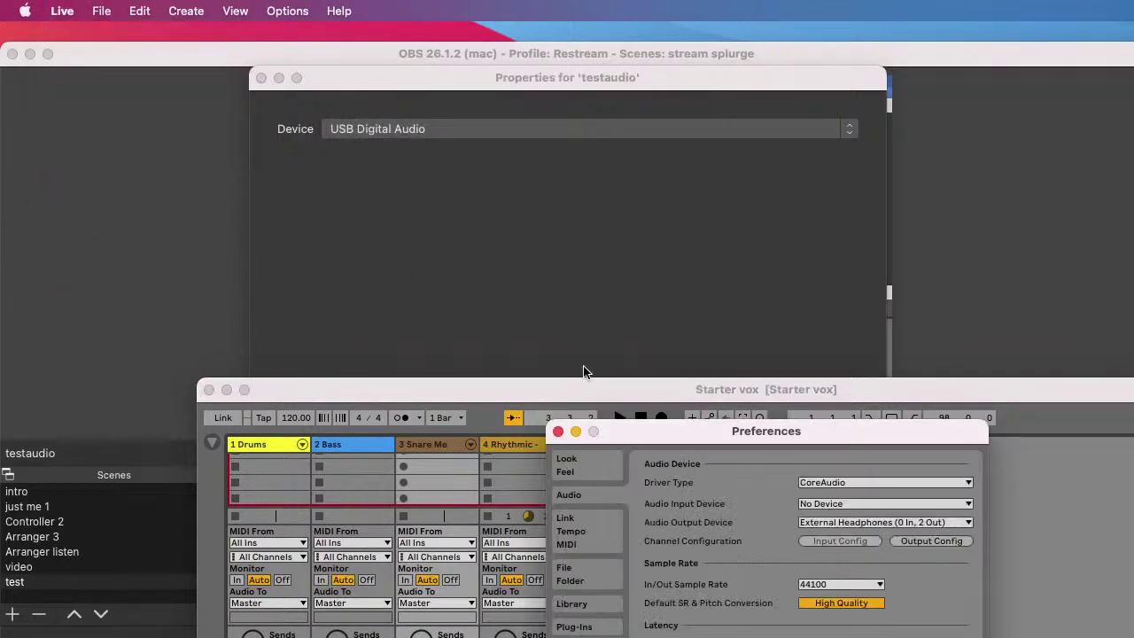
drag(653, 430, 506, 198)
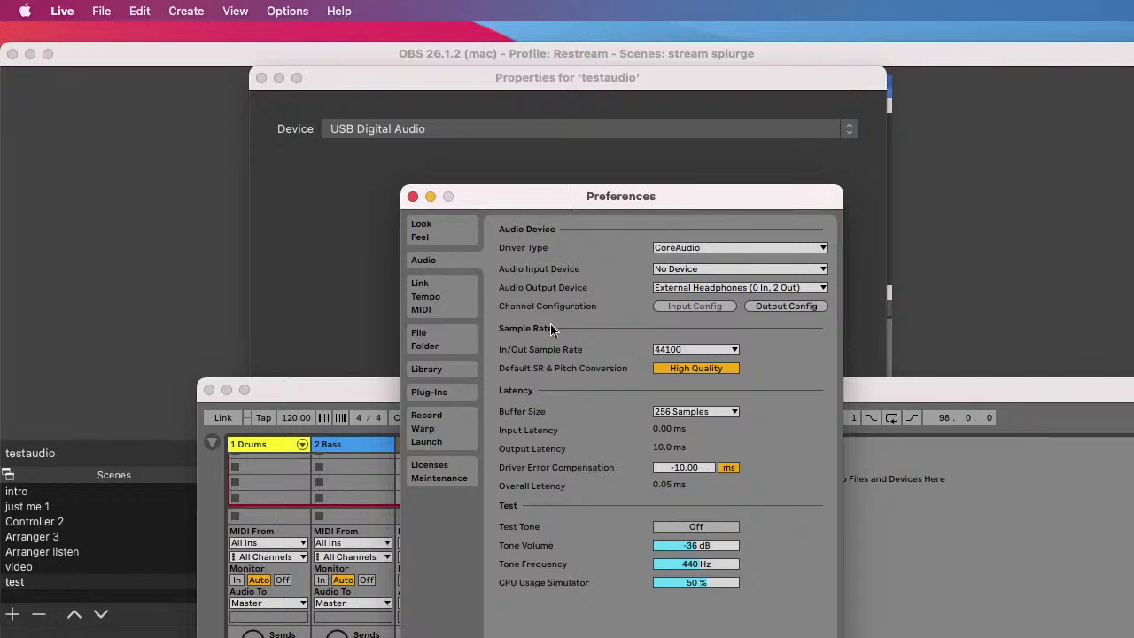
click(814, 289)
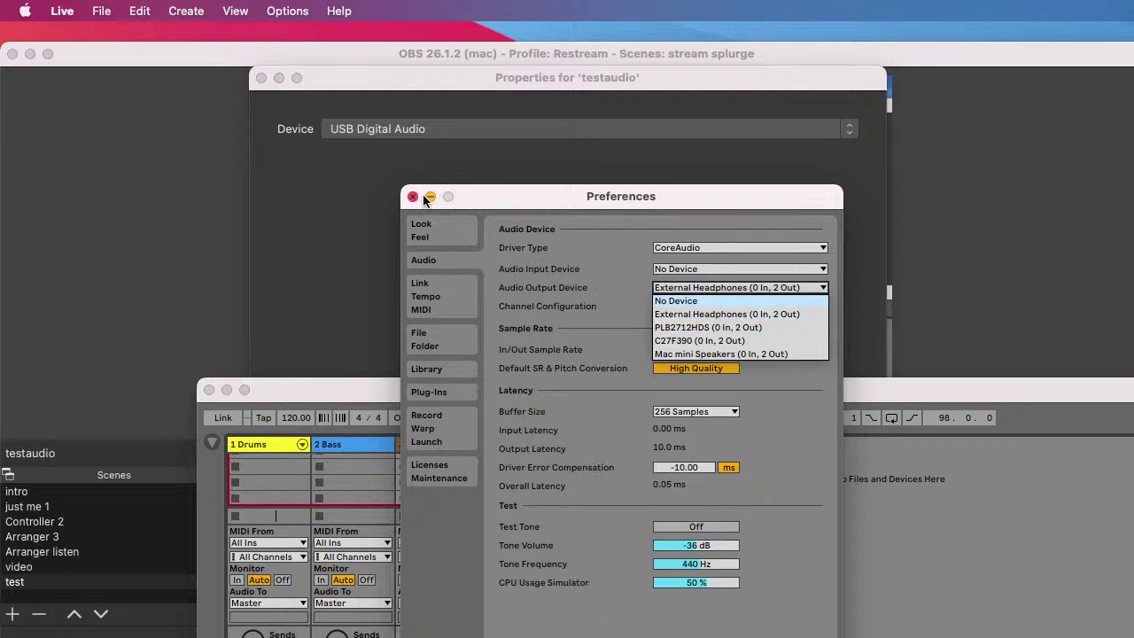
click(425, 196)
Switch back to OBS, set the testaudio source's device to Default and accept its properties.
click(807, 136)
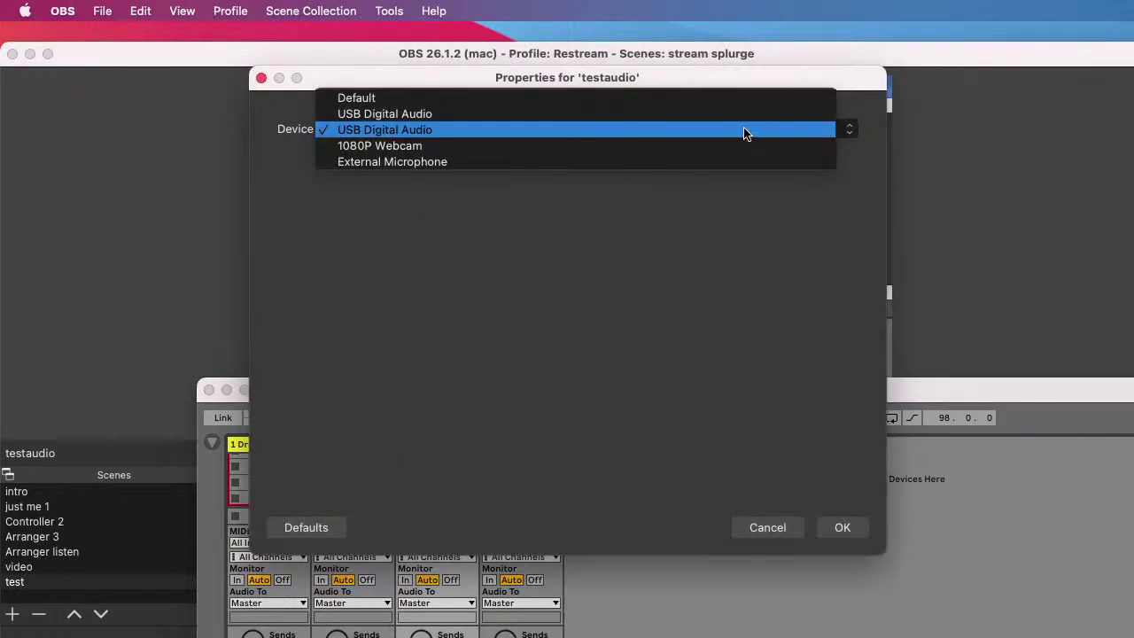
click(439, 104)
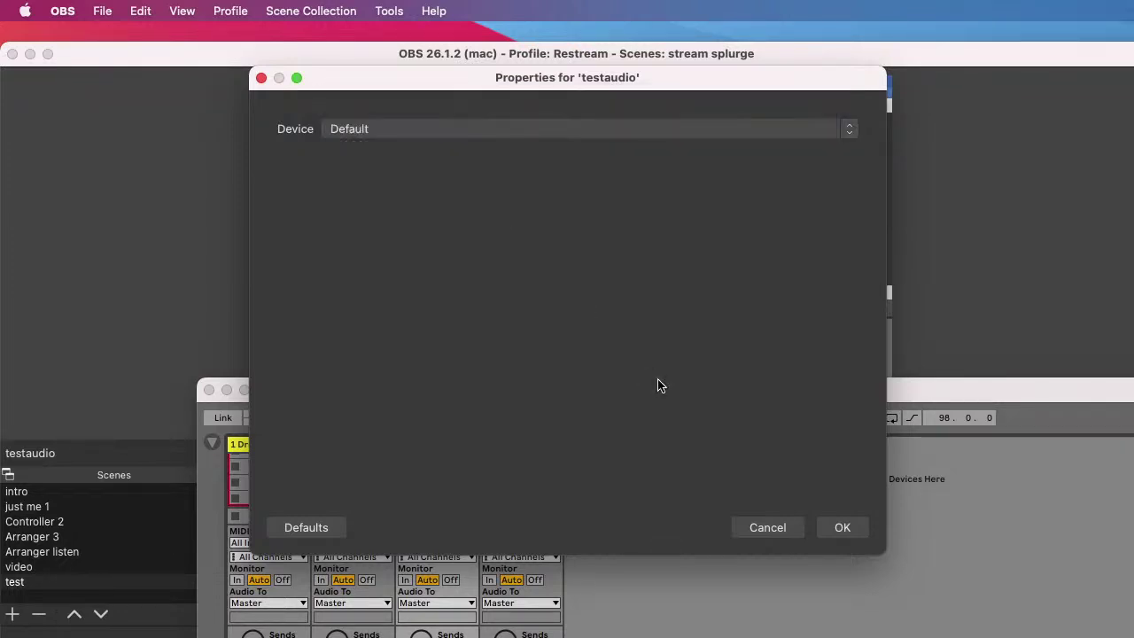
click(842, 528)
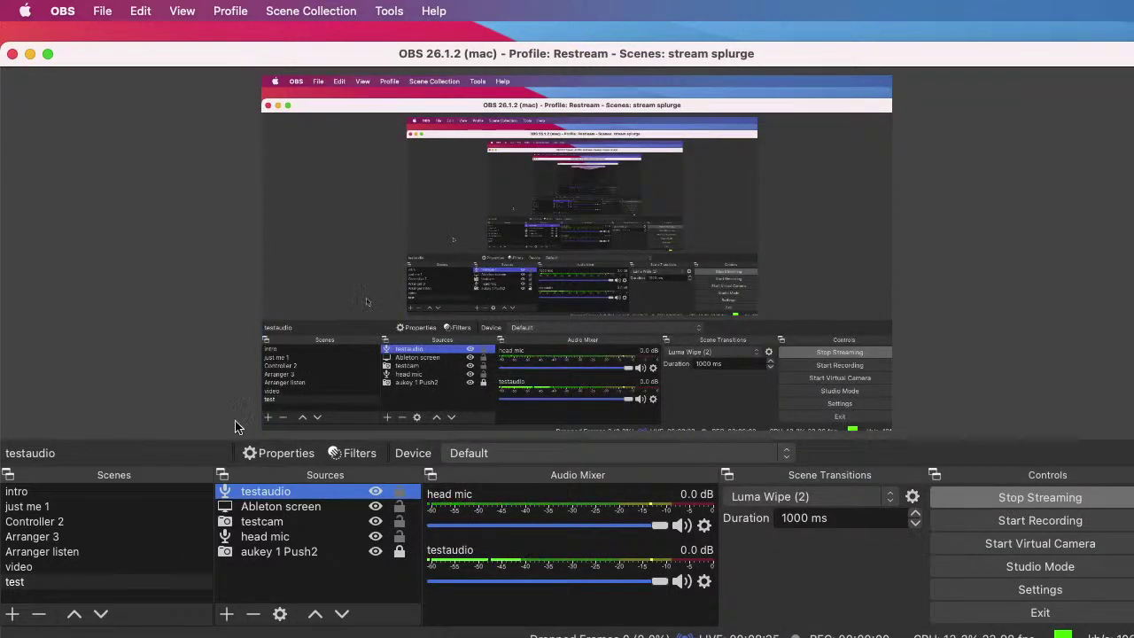
Check the audio monitoring options for testaudio in the Advanced Audio Properties and close them.
click(705, 582)
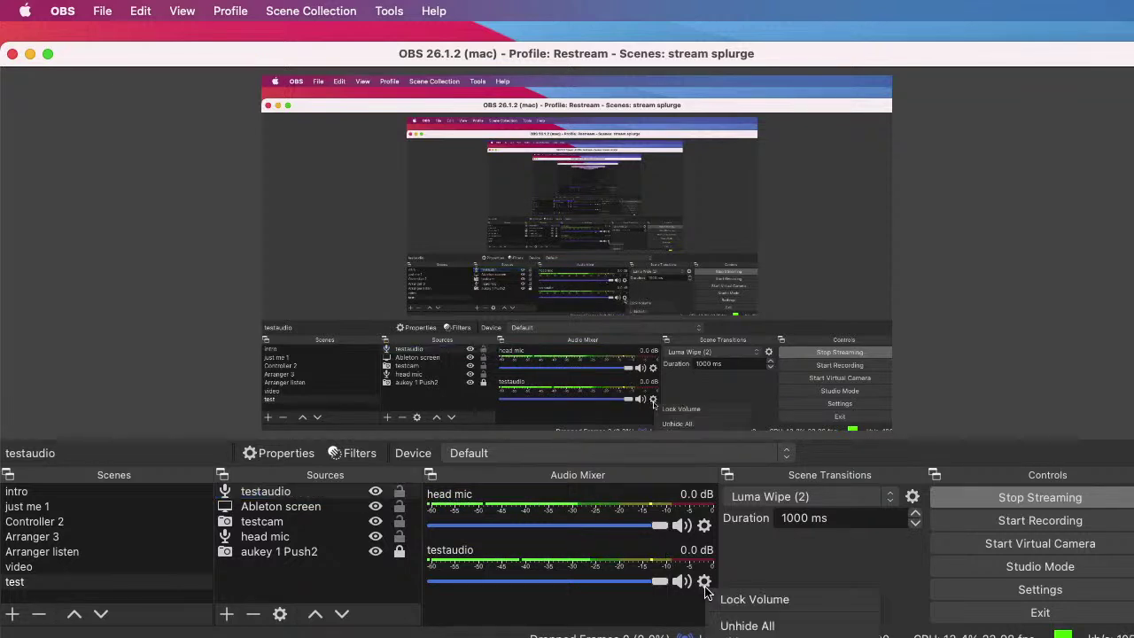
click(760, 631)
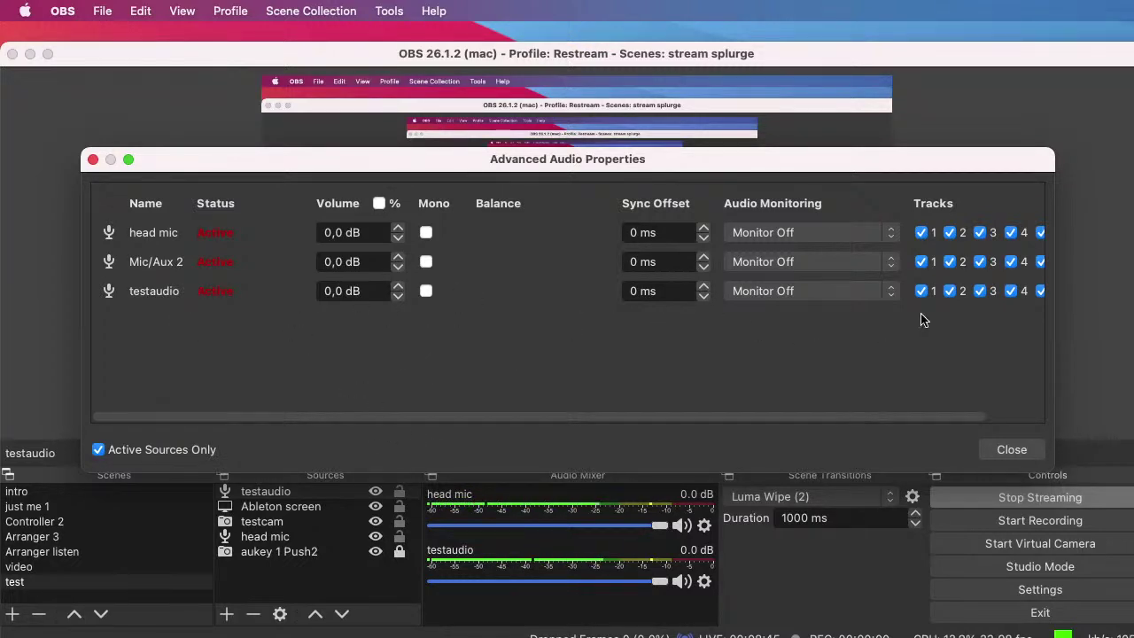
click(891, 293)
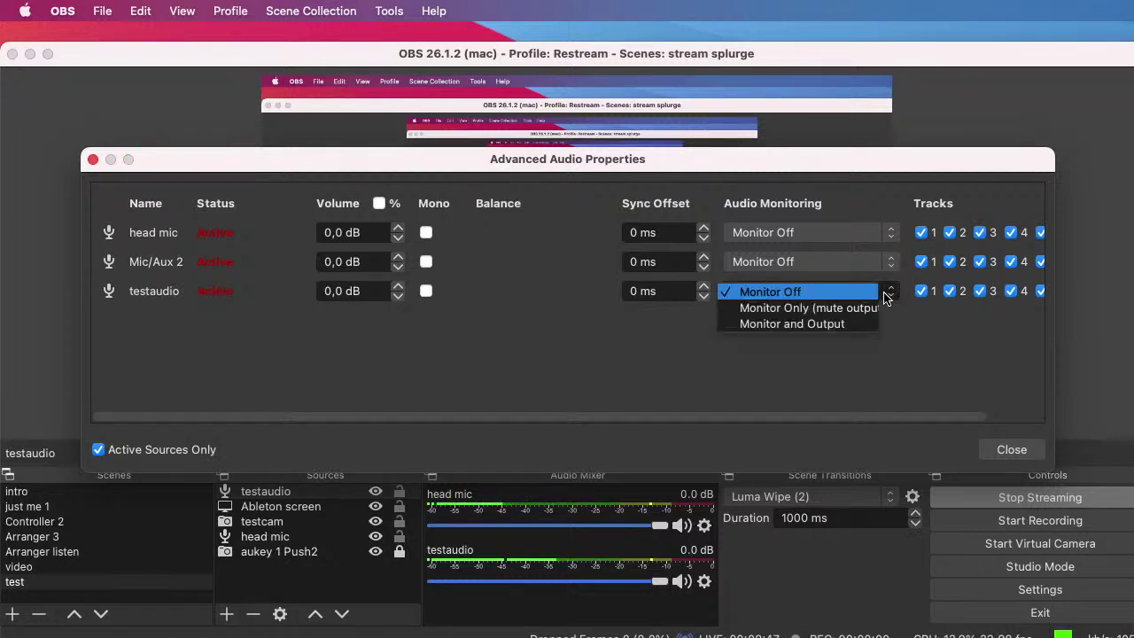
click(886, 297)
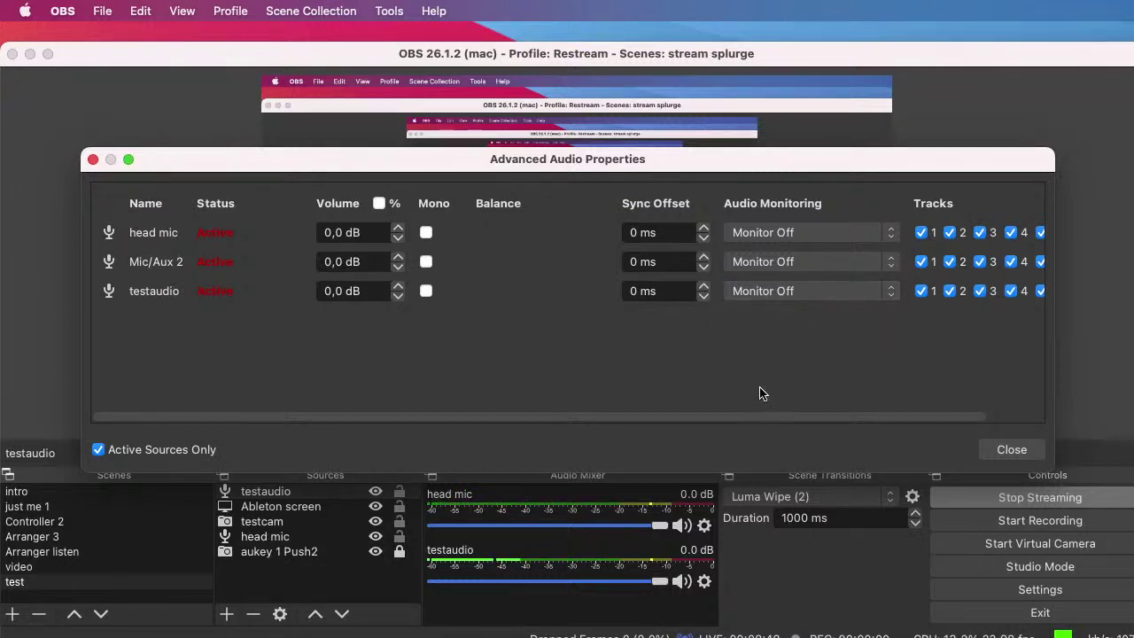
click(1012, 449)
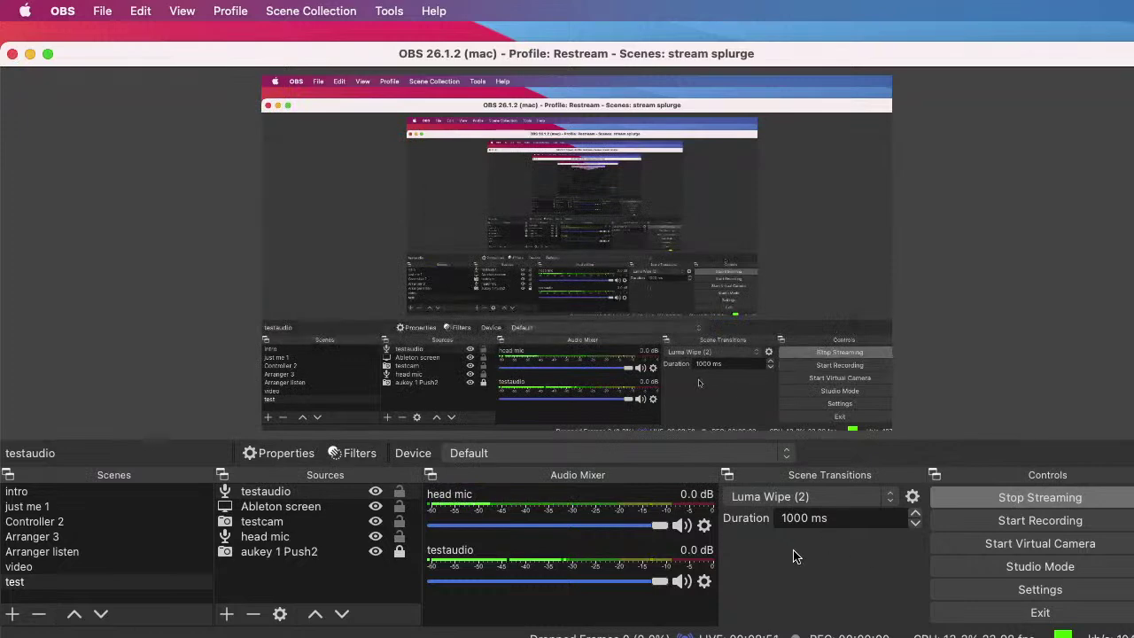
Review the Audio settings, including the Desktop Audio and Mic/Auxiliary Audio 2 device choices and the Monitoring Device, and close without changes.
click(993, 590)
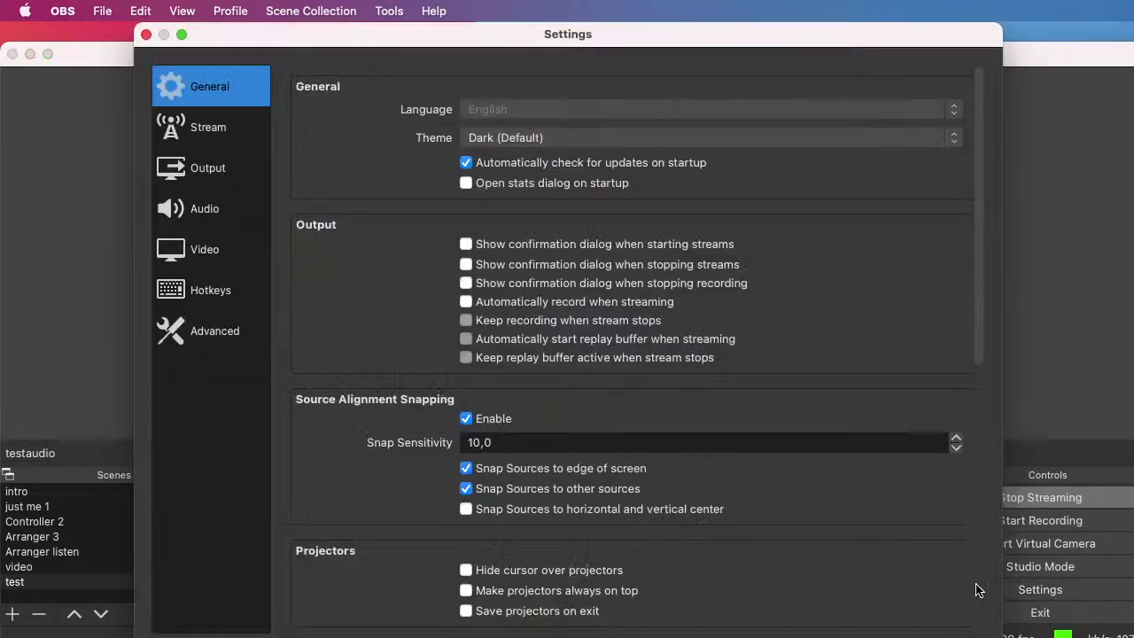
click(183, 207)
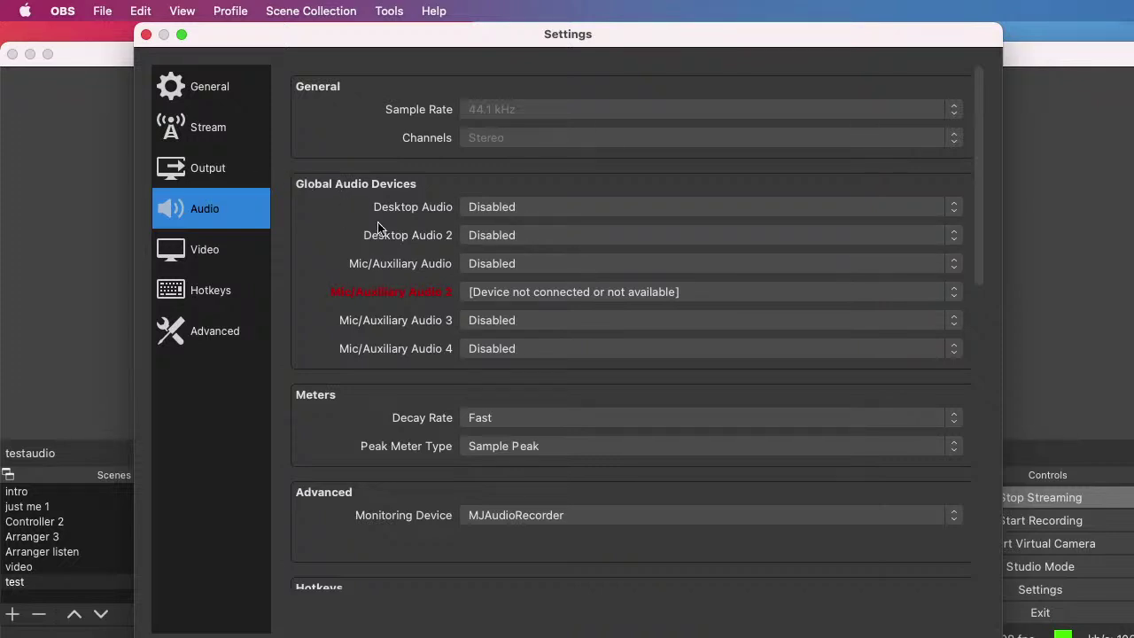
scroll(379, 206, down, 3)
scroll(379, 206, down, 20)
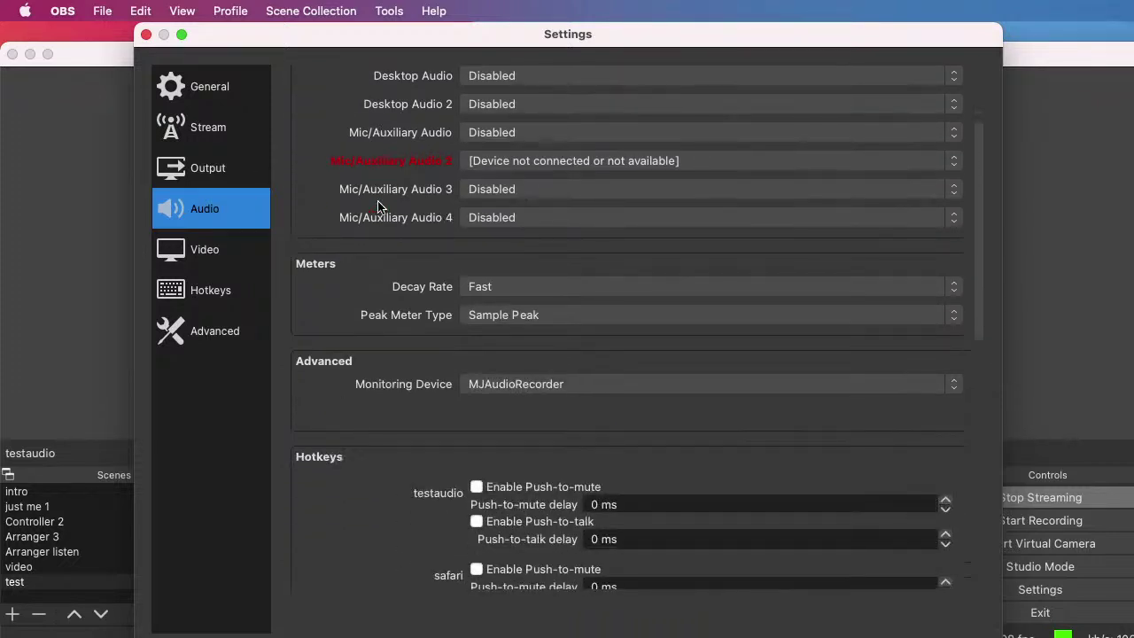
scroll(378, 206, up, 20)
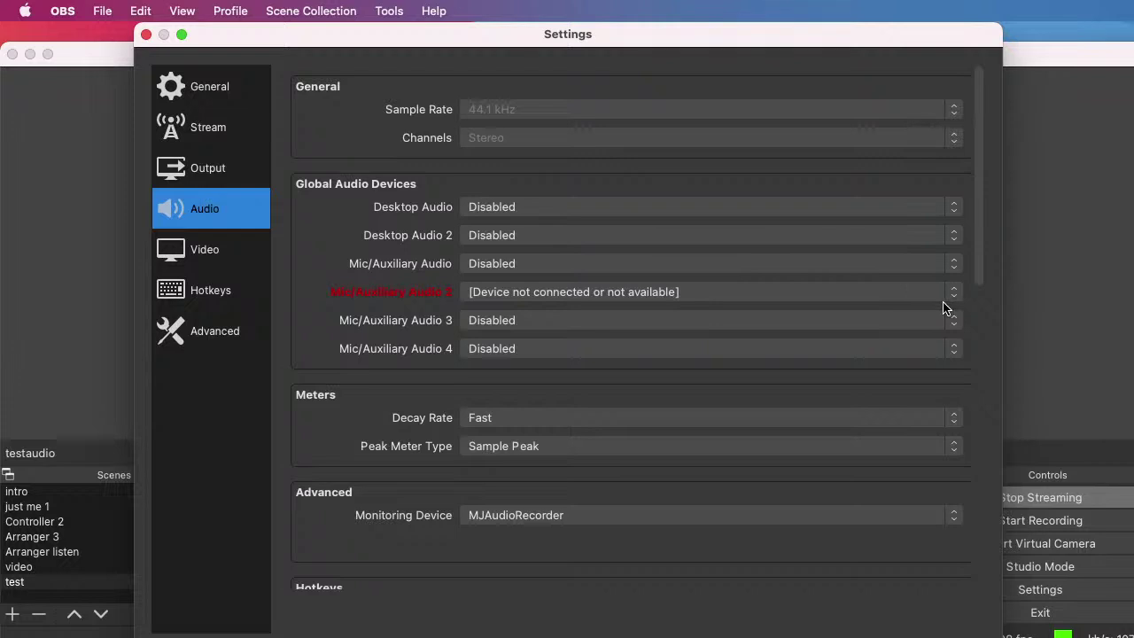
click(955, 209)
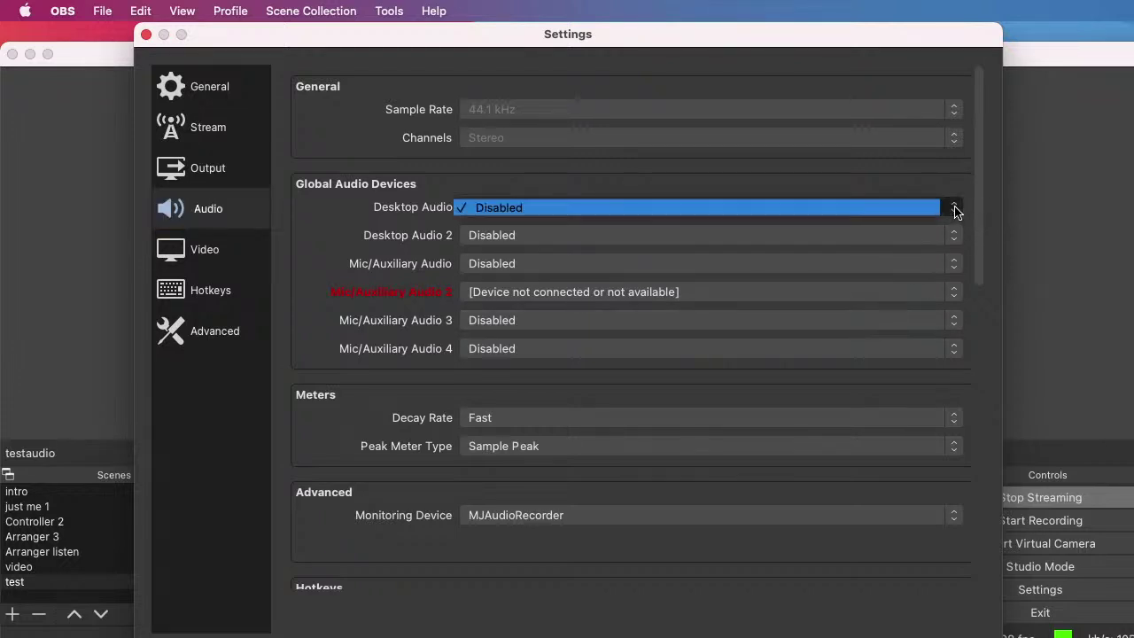
click(956, 209)
click(956, 295)
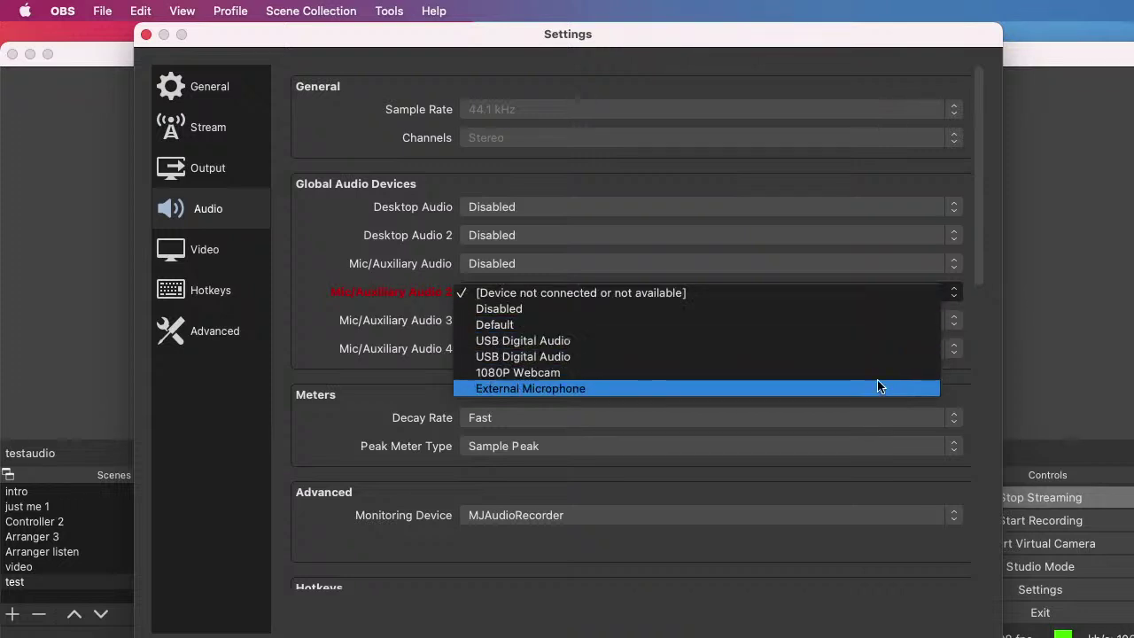
click(364, 275)
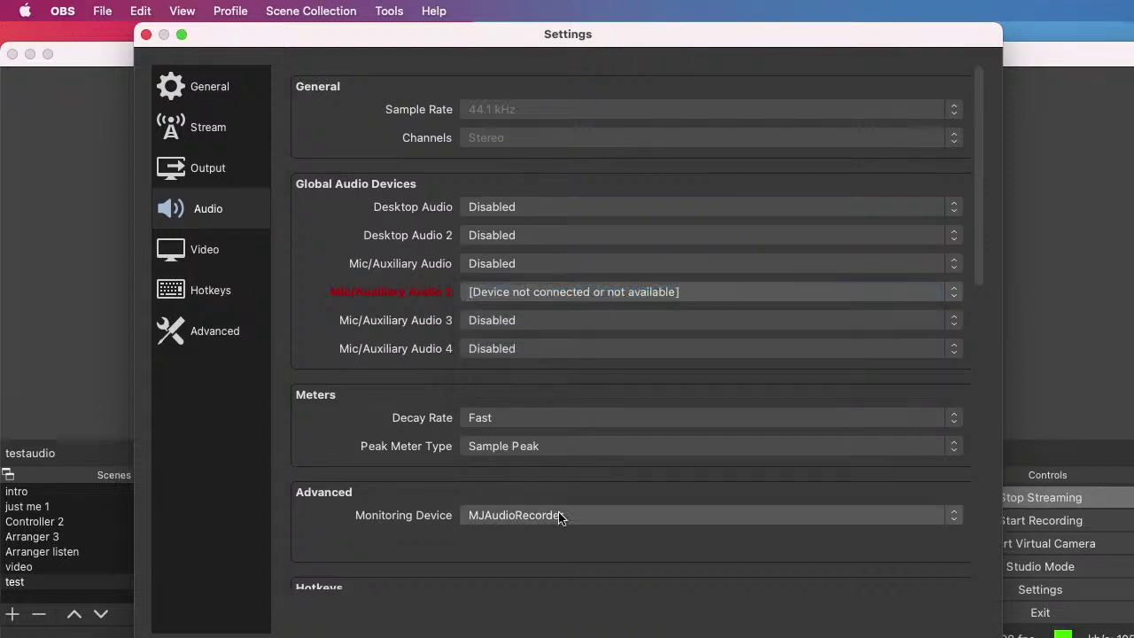
key(Escape)
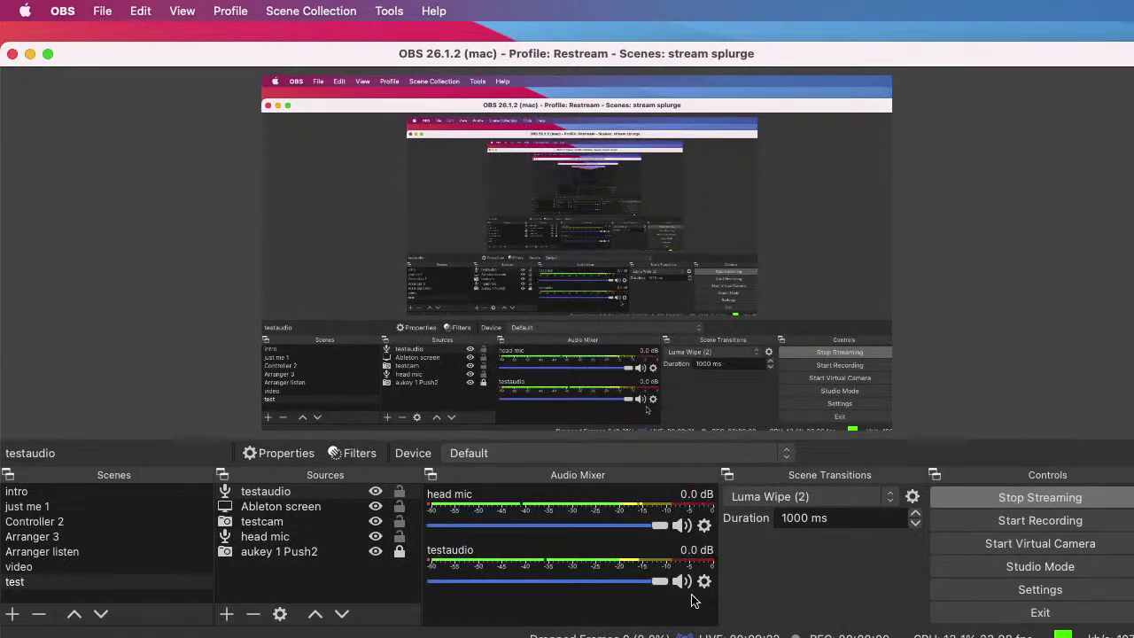
Remove the testaudio source from the test scene and confirm the removal.
click(253, 613)
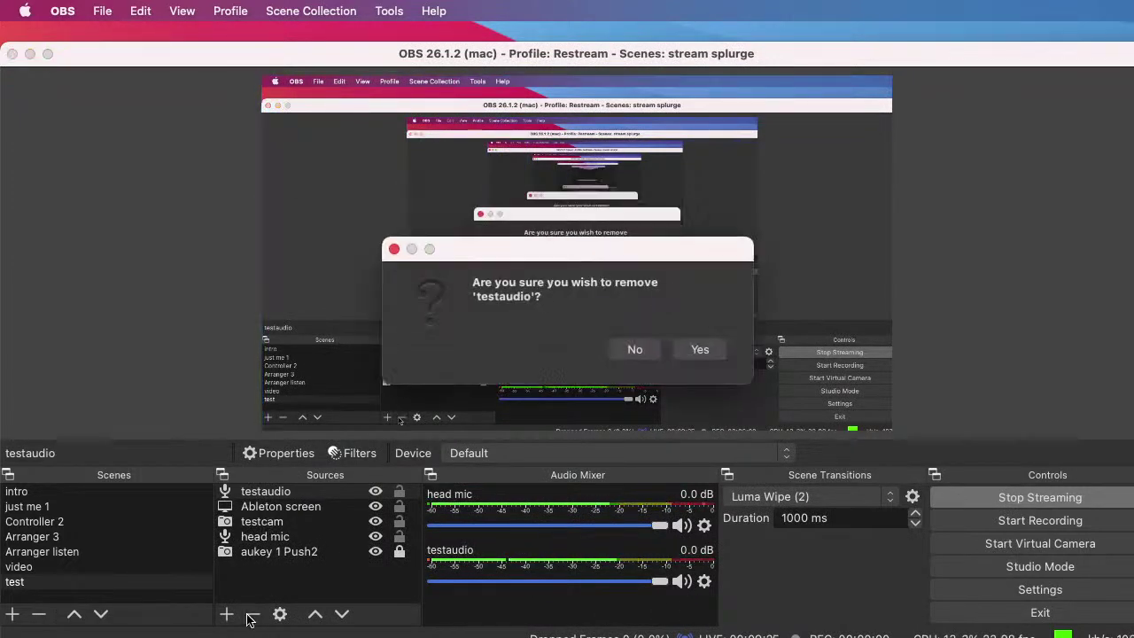
click(699, 350)
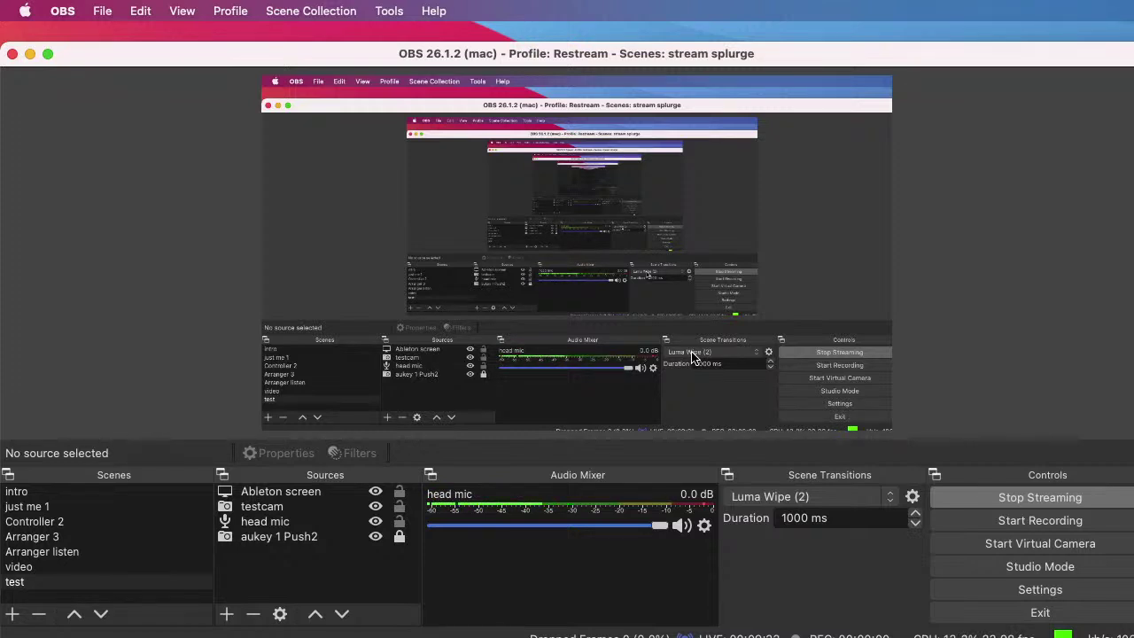
Review the streaming bitrate and encoder options in the Output settings and the resolution and FPS in the Video settings, and close the settings.
click(932, 593)
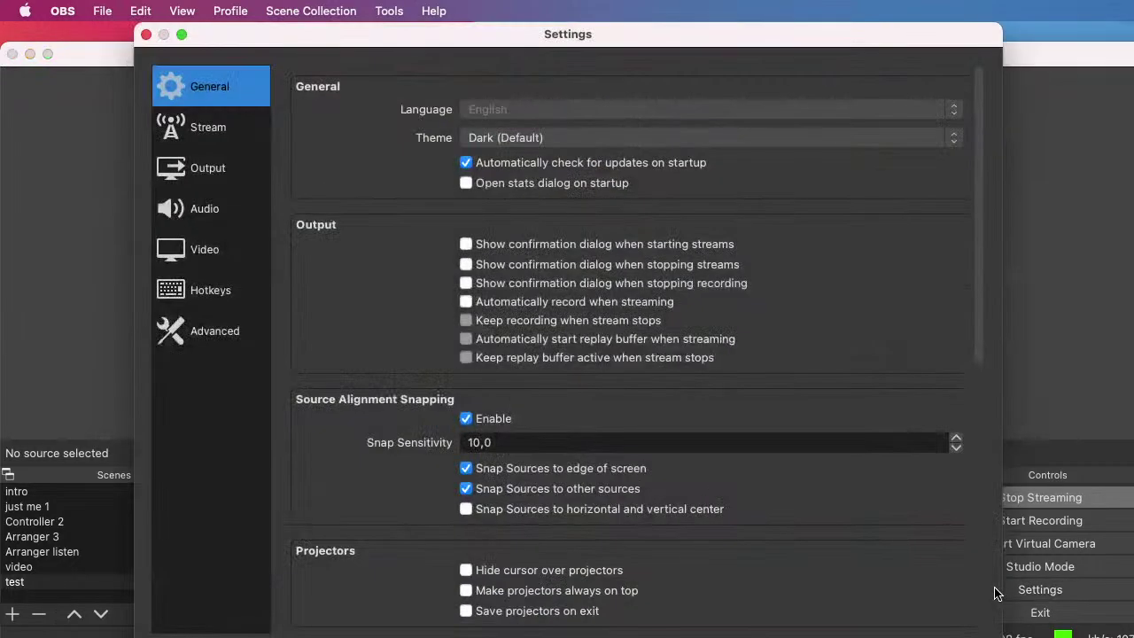
click(188, 168)
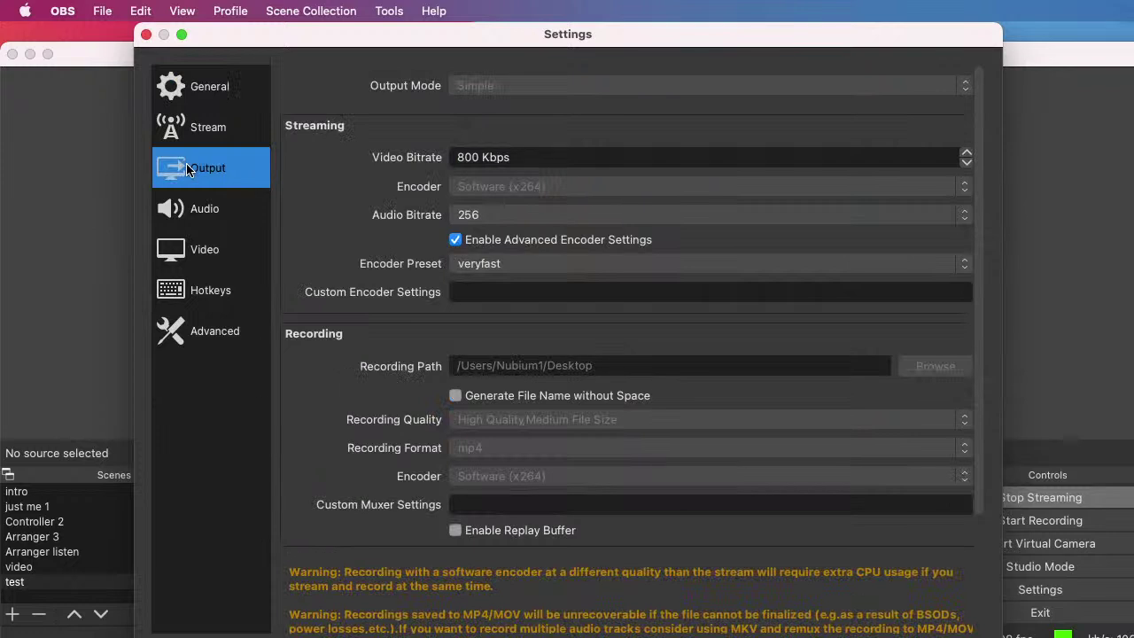
click(199, 257)
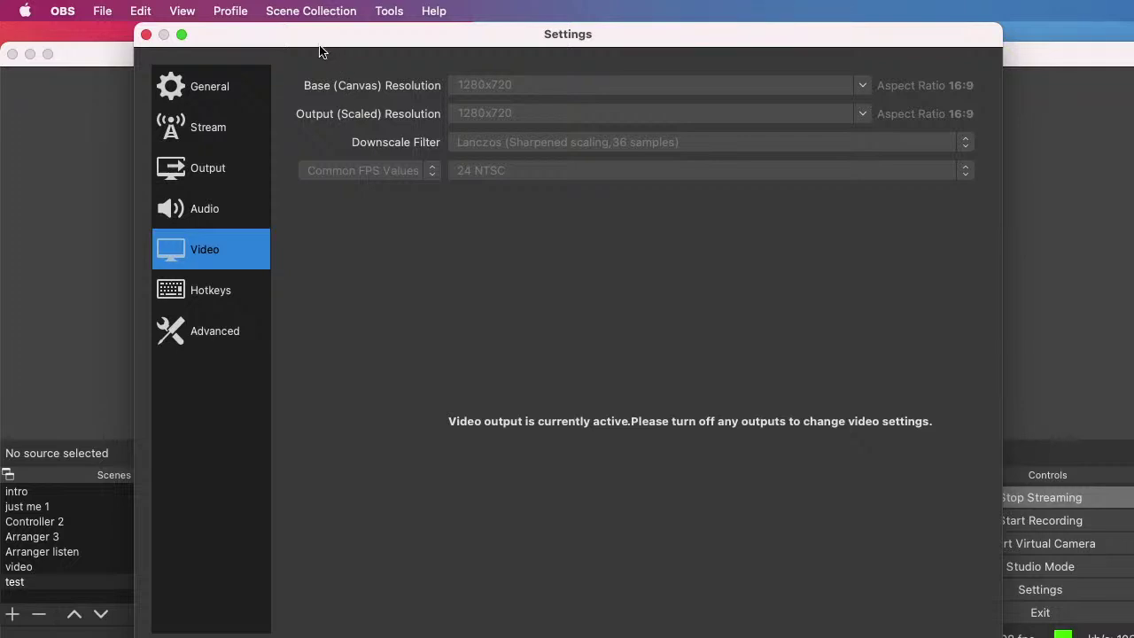
drag(302, 35, 408, 118)
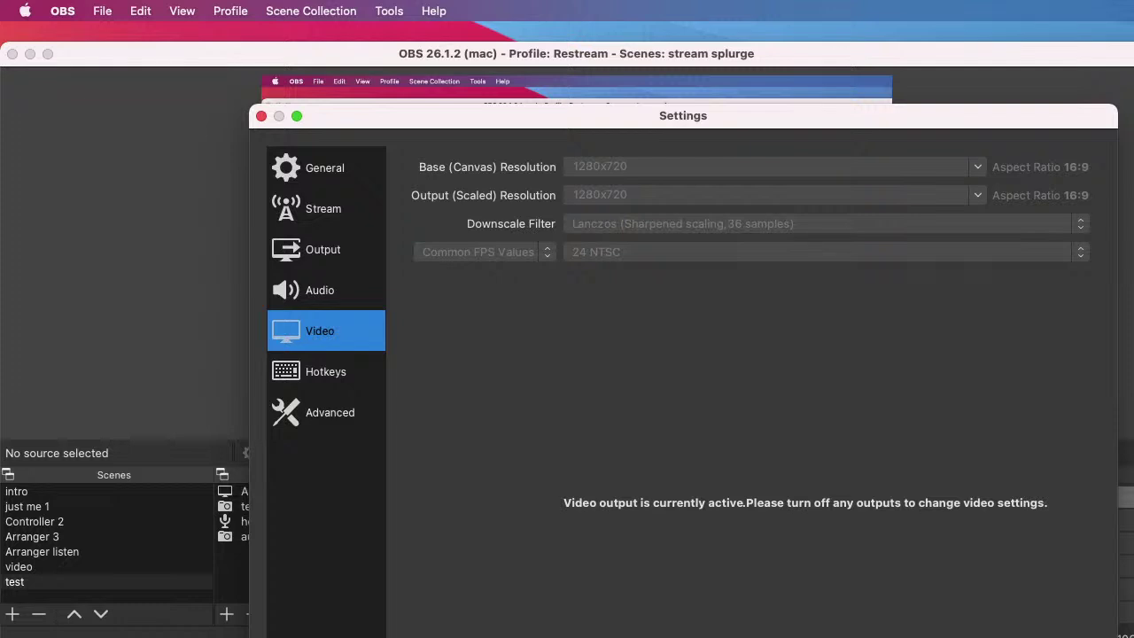
key(Escape)
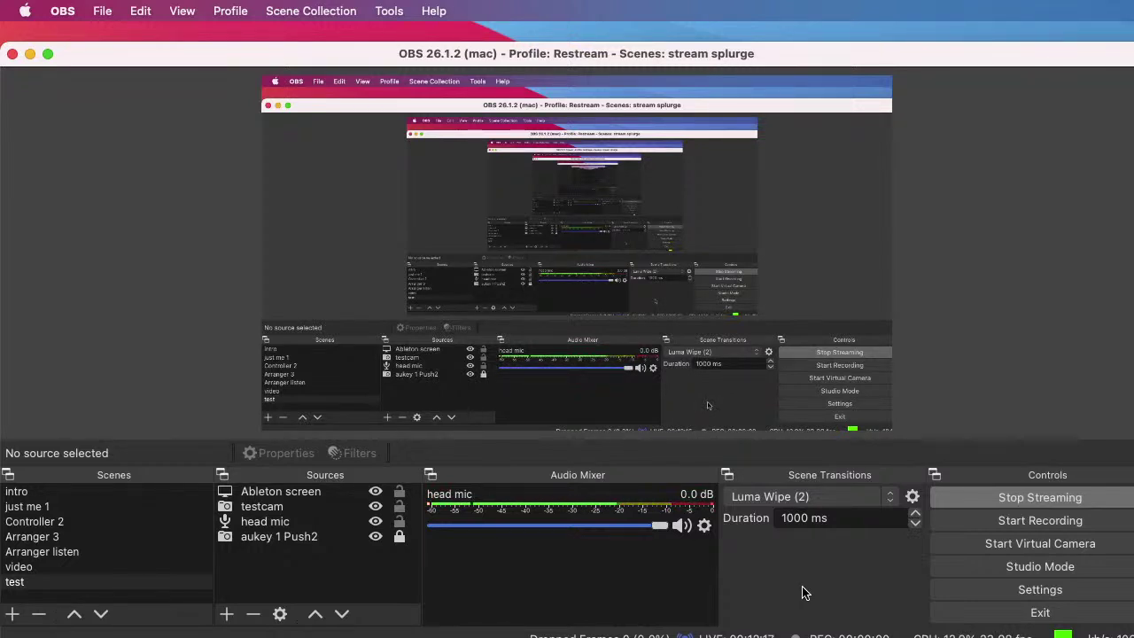
Switch to the just me 1 scene.
click(24, 506)
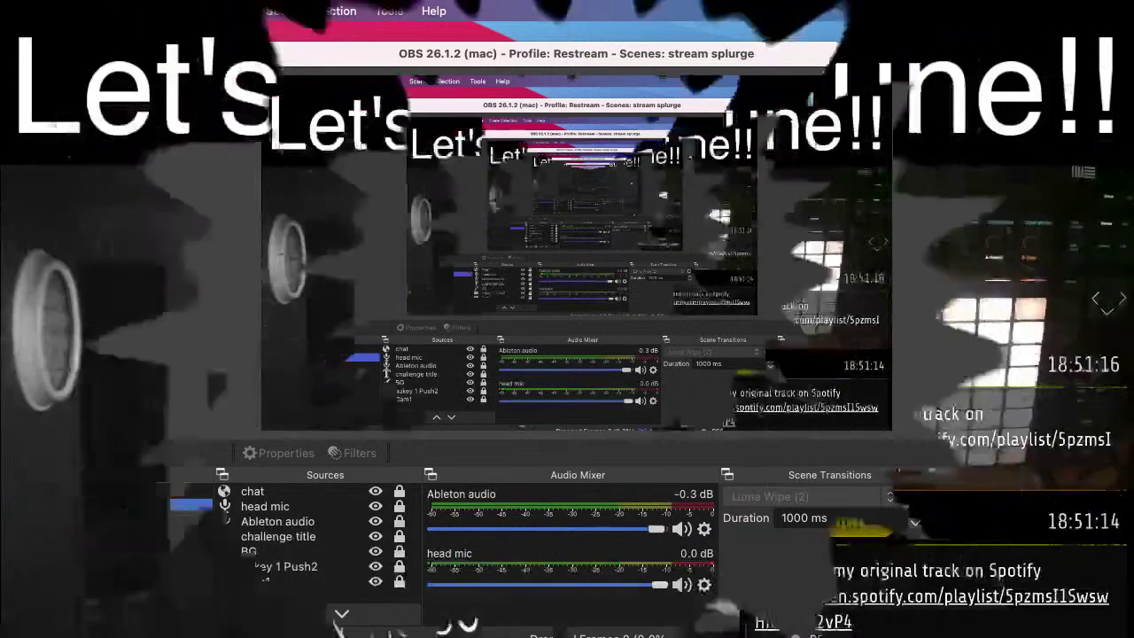